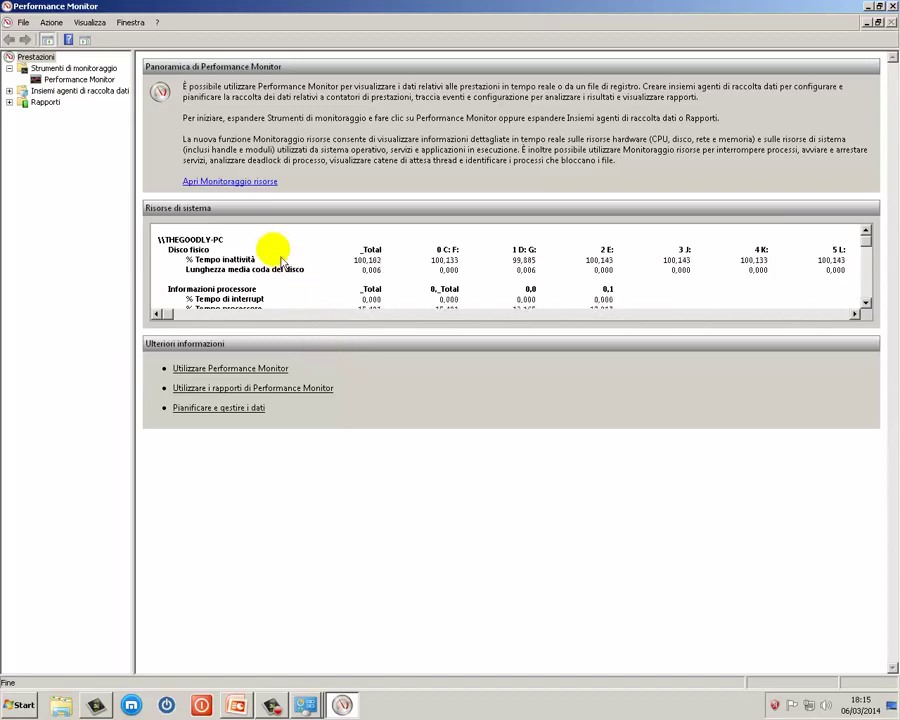
Open Monitoraggio risorse from the Performance Monitor overview and maximize its window
{"action": "left_click", "coordinate": [224, 190]}
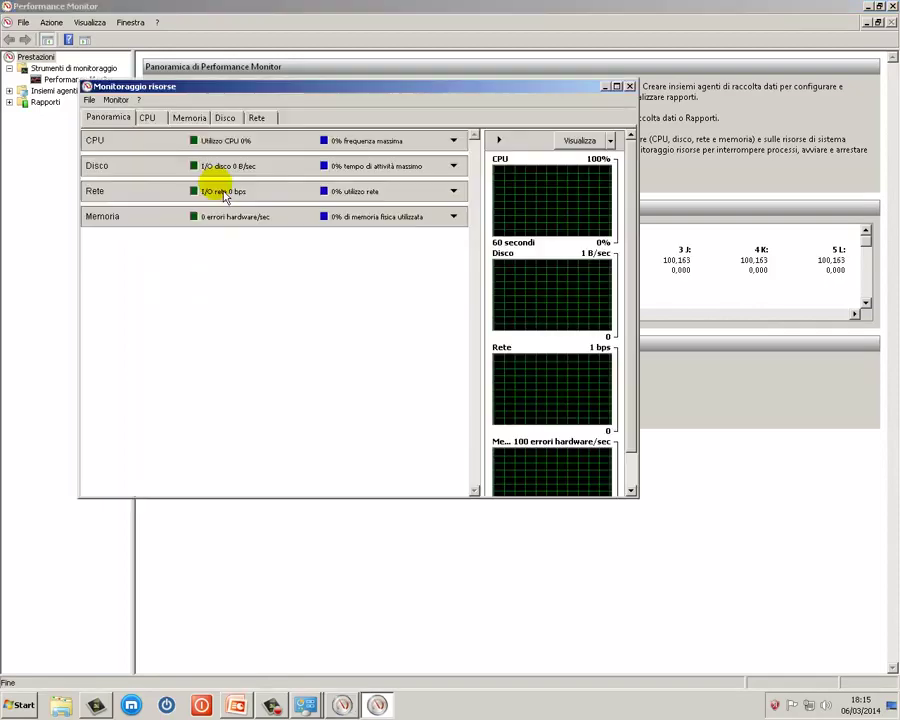
{"action": "left_click", "coordinate": [616, 87]}
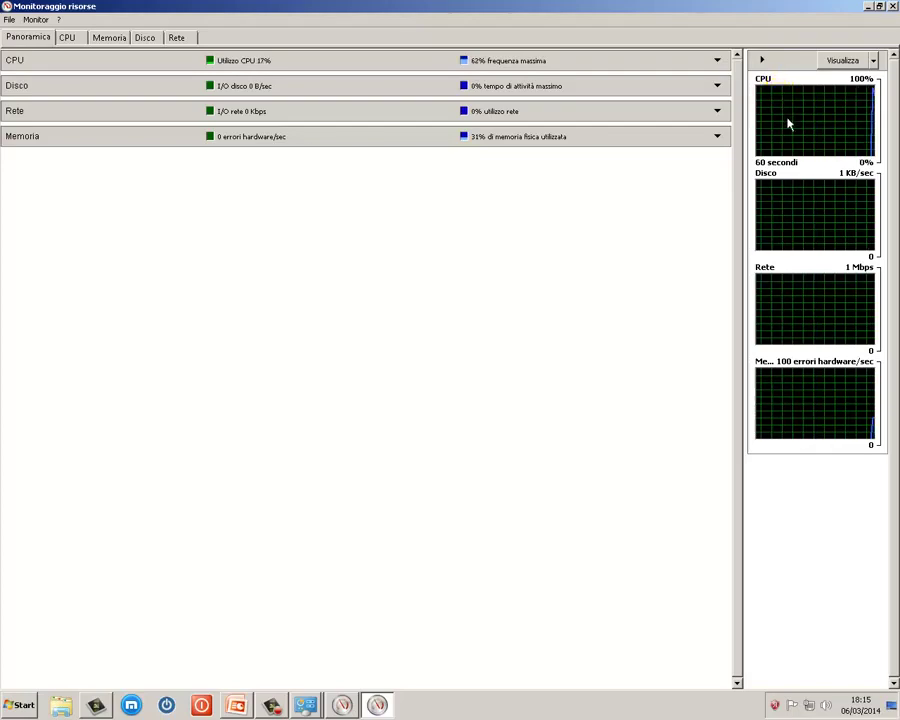
{"action": "left_click", "coordinate": [820, 358]}
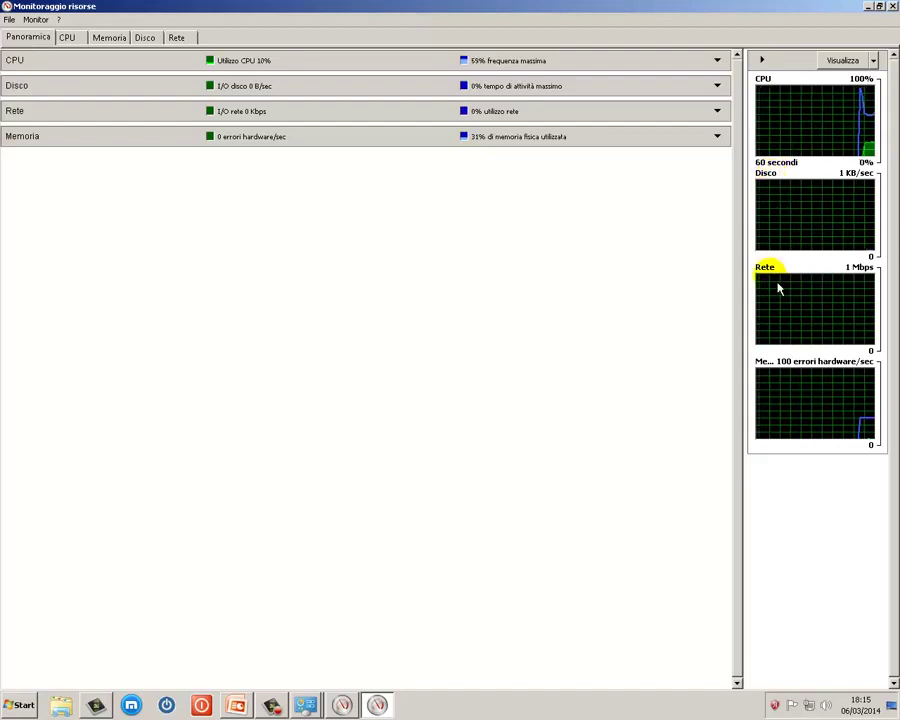
Inspect the details of the CPU and Disco sections in the overview, leaving both sections collapsed
{"action": "left_click", "coordinate": [22, 68]}
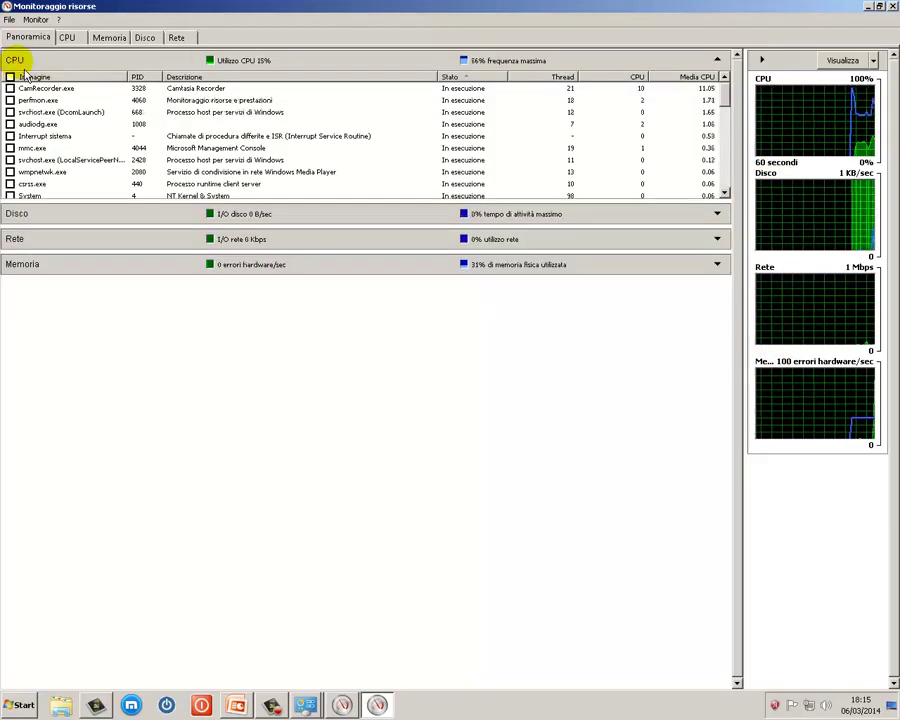
{"action": "left_click", "coordinate": [20, 218]}
{"action": "left_click", "coordinate": [18, 218]}
{"action": "left_click", "coordinate": [16, 60]}
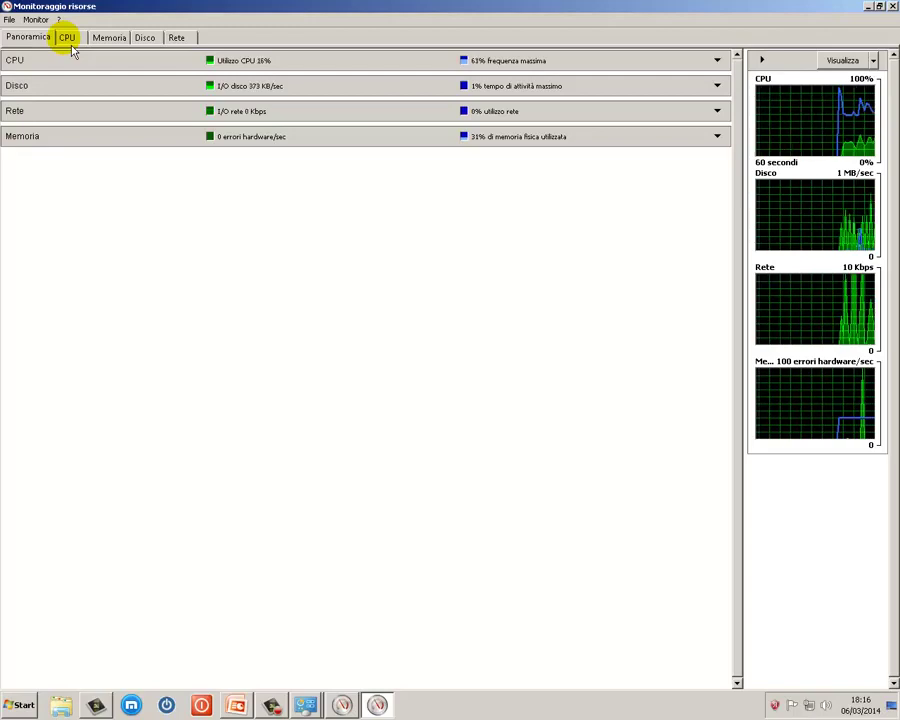
Examine the detailed CPU, memory, disk and network activity per process, selecting CamRecorder.exe among the CPU and memory processes
{"action": "left_click", "coordinate": [70, 42]}
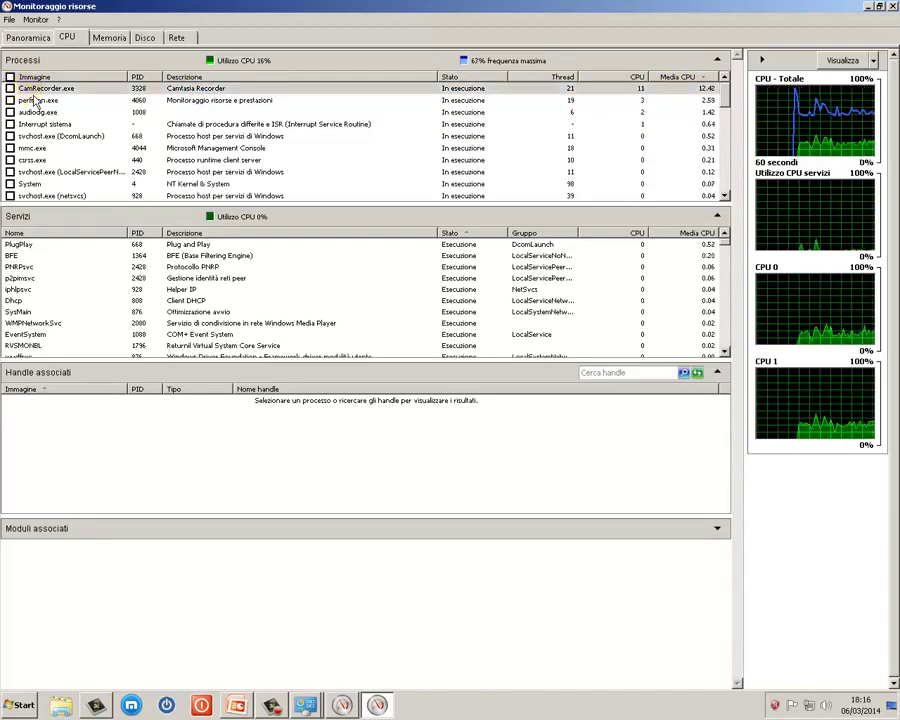
{"action": "left_click", "coordinate": [34, 92]}
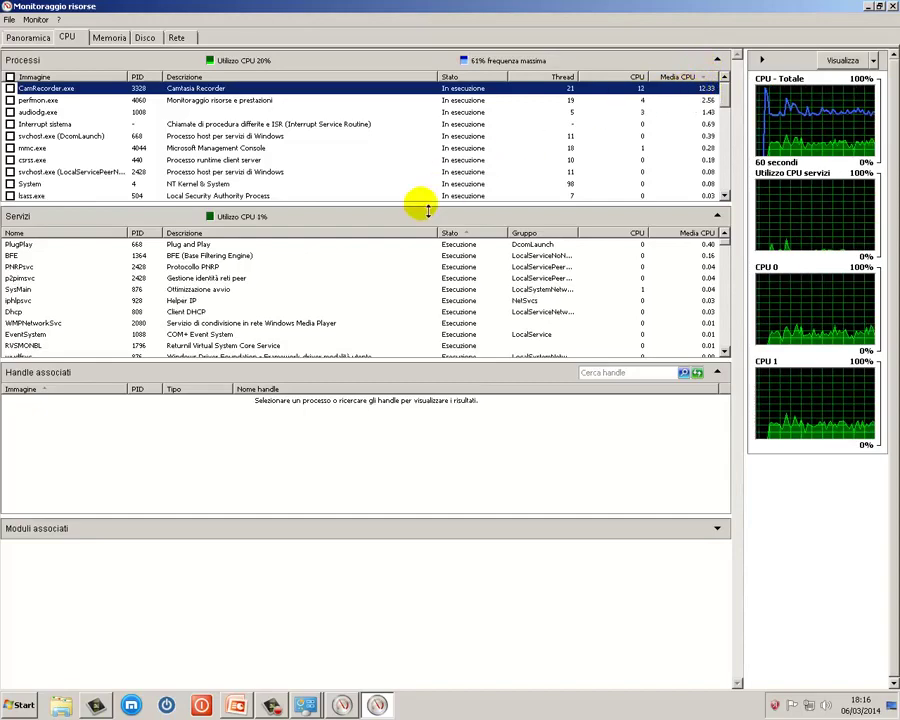
{"action": "left_click", "coordinate": [112, 37]}
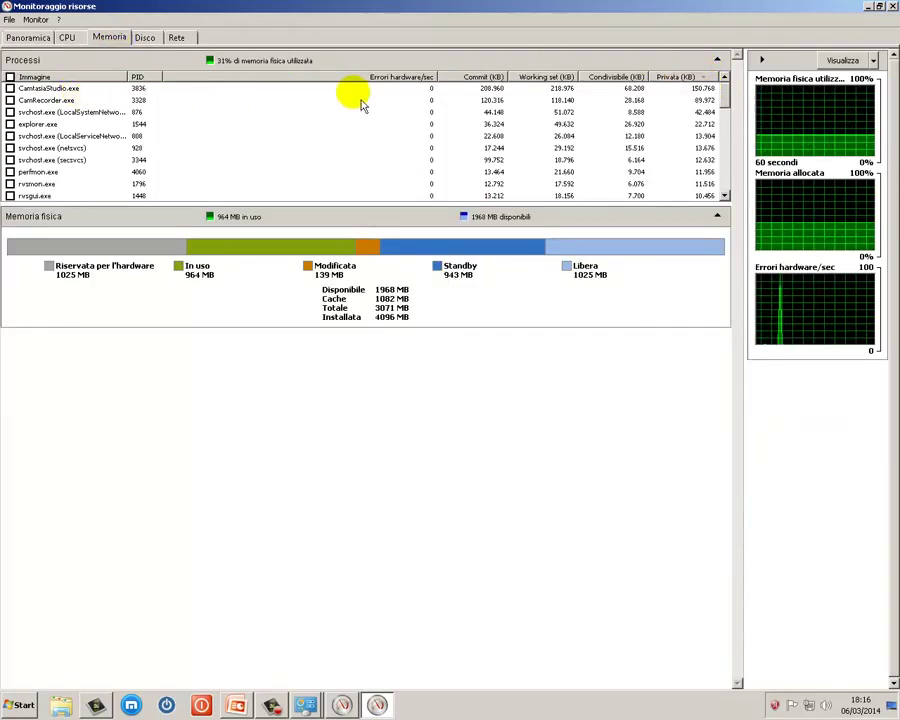
{"action": "left_click", "coordinate": [60, 101]}
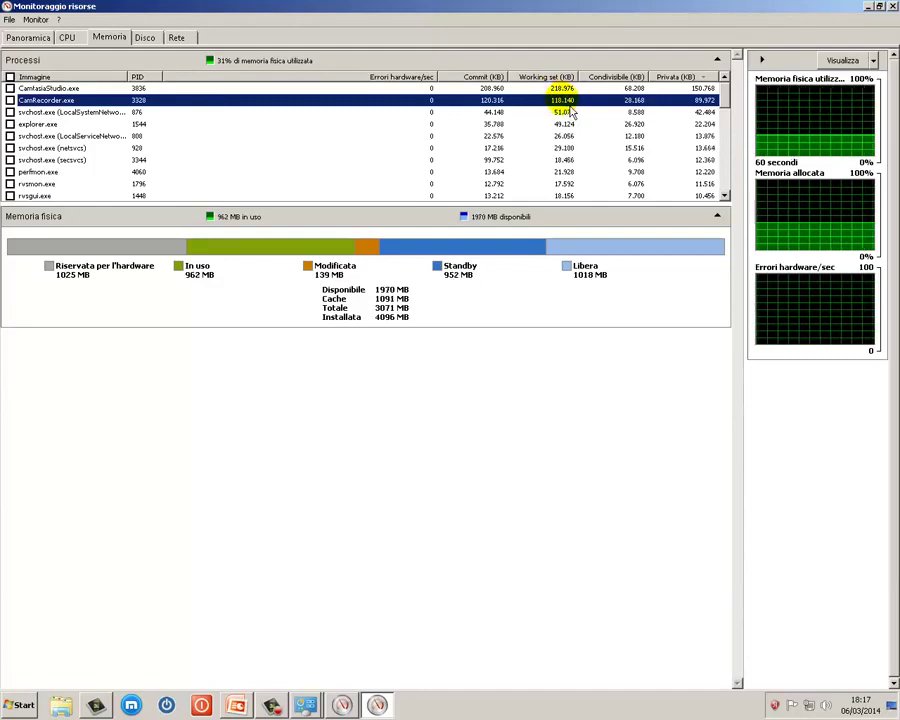
{"action": "left_click", "coordinate": [145, 37]}
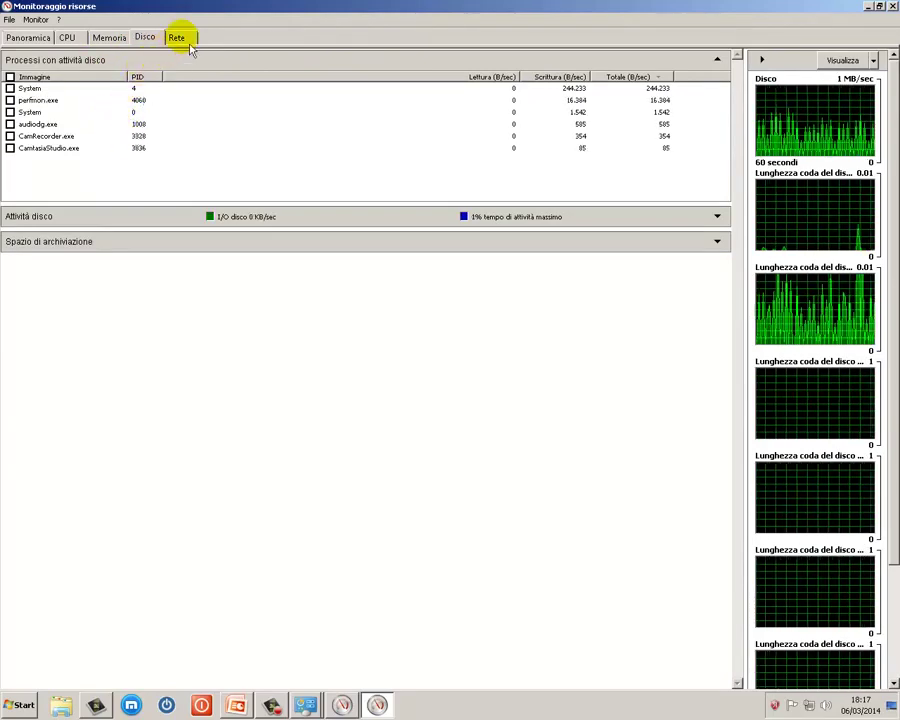
{"action": "left_click", "coordinate": [182, 38]}
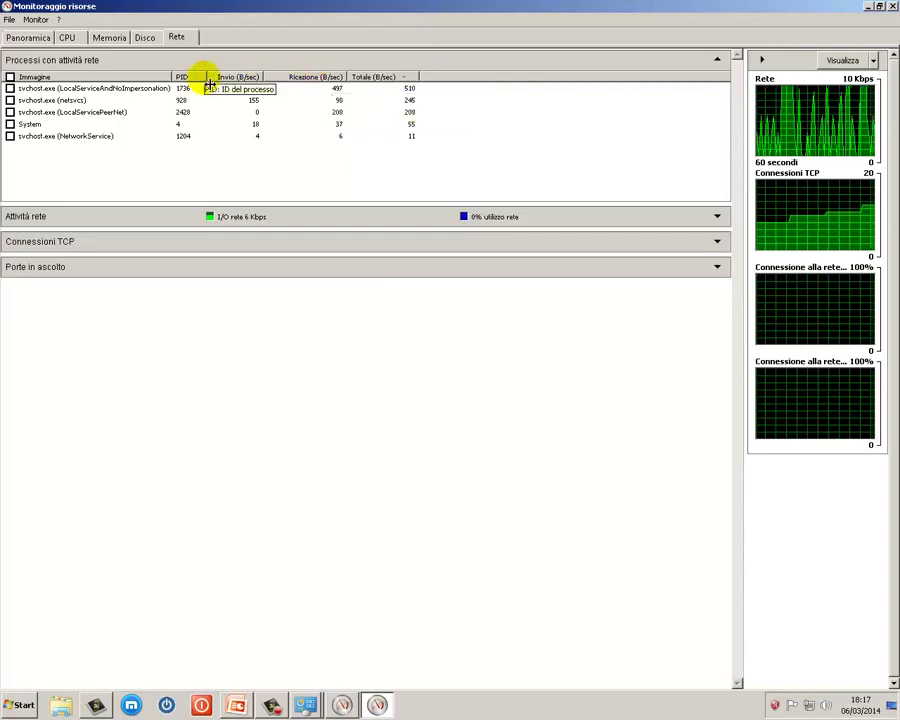
Return to the Panoramica overview and expand its Memoria, Rete, Disco and CPU sections together
{"action": "left_click", "coordinate": [79, 40]}
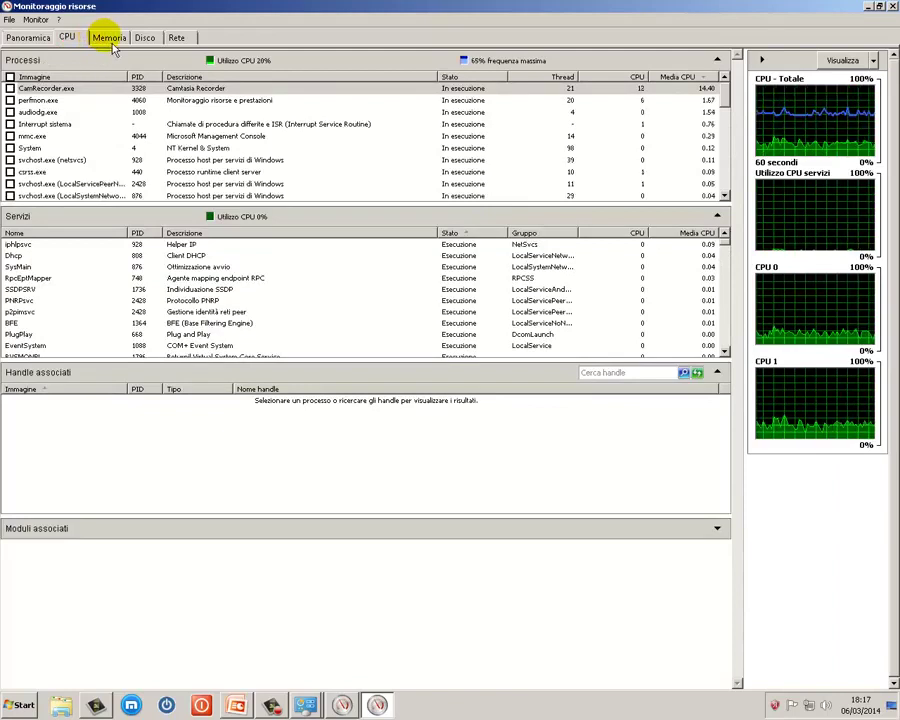
{"action": "left_click", "coordinate": [30, 37]}
{"action": "left_click", "coordinate": [40, 141]}
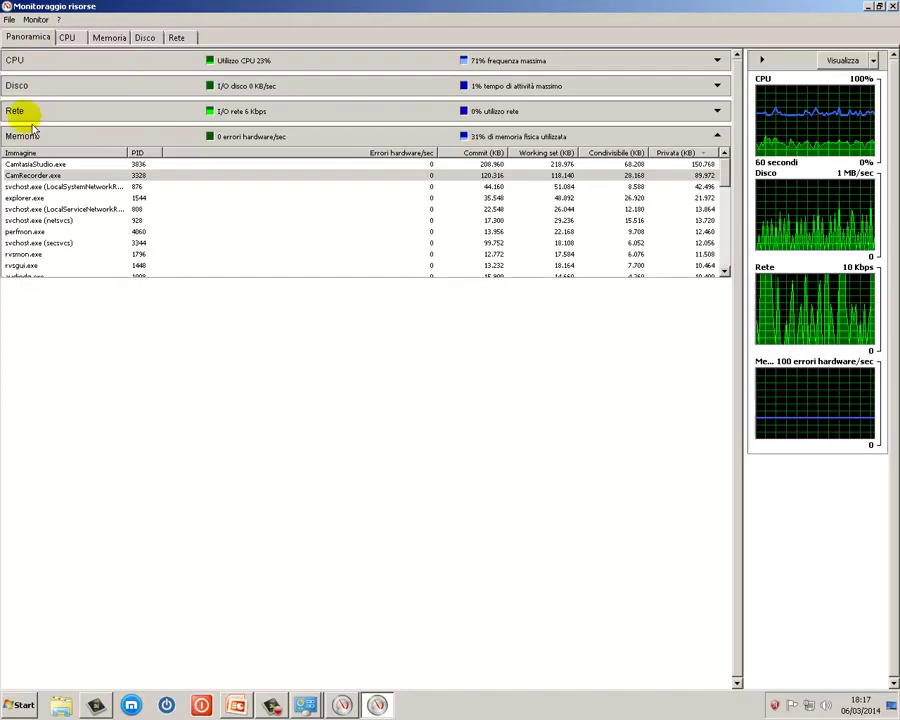
{"action": "left_click", "coordinate": [28, 114]}
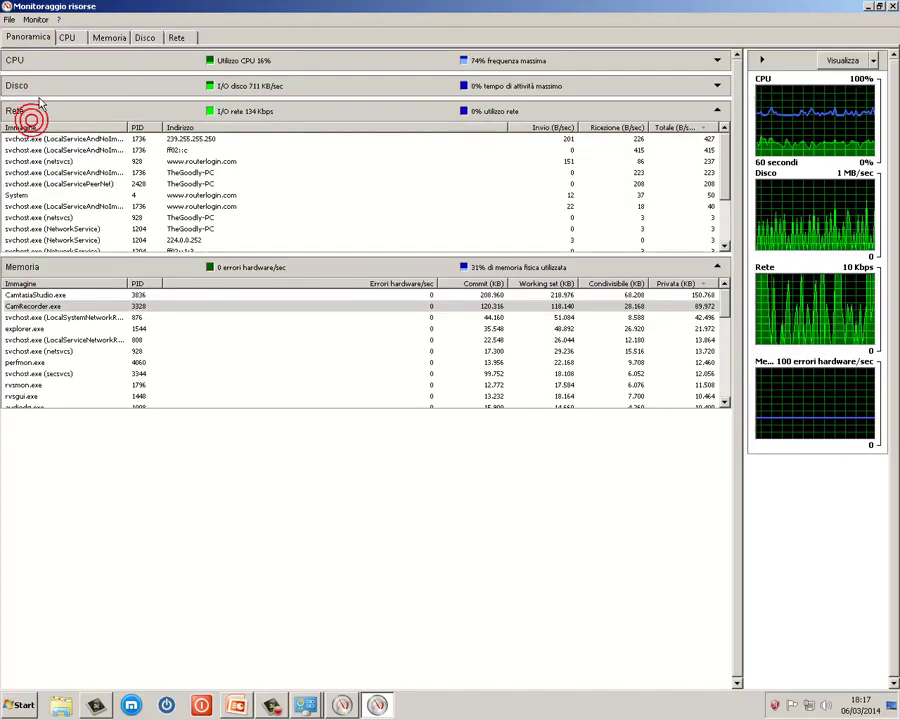
{"action": "left_click", "coordinate": [32, 86]}
{"action": "left_click", "coordinate": [36, 60]}
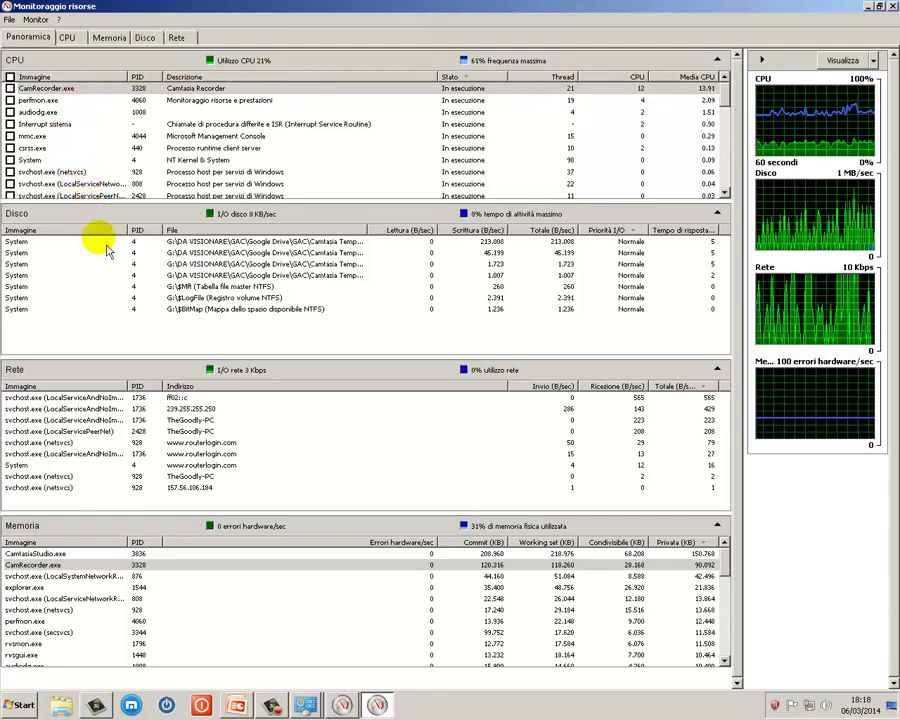
Compare the CPU and Memoria details with the Panoramica overview and close Monitoraggio risorse
{"action": "left_click", "coordinate": [68, 38]}
{"action": "left_click", "coordinate": [116, 38]}
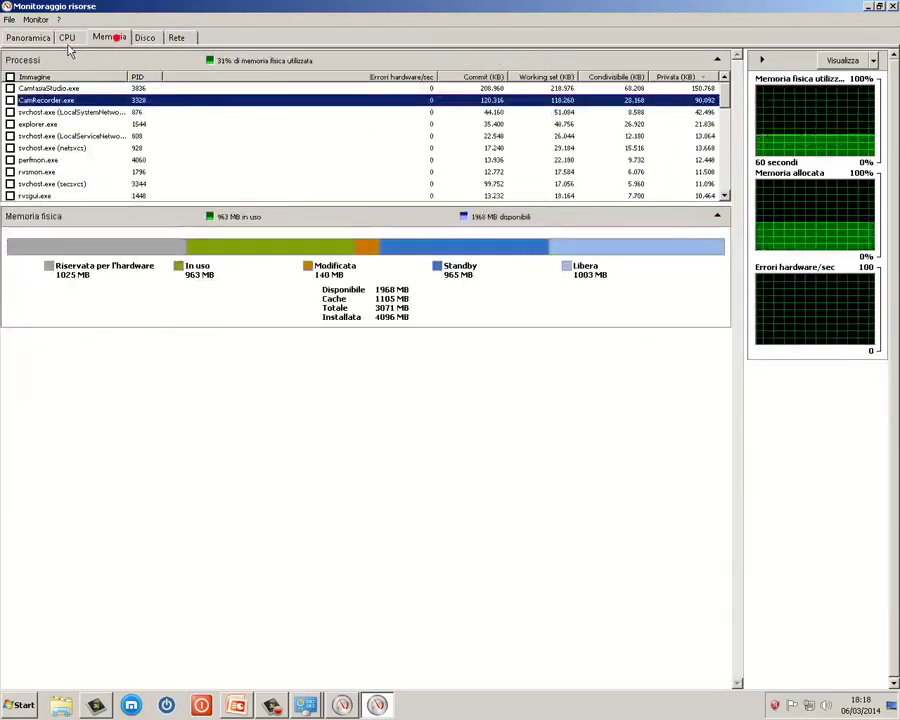
{"action": "left_click", "coordinate": [32, 40]}
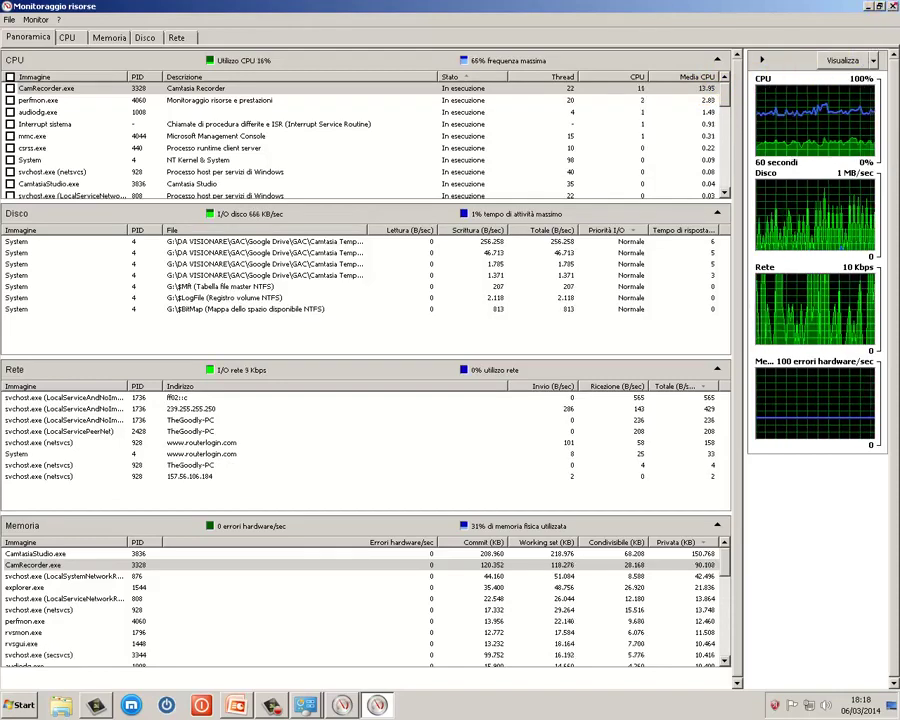
{"action": "left_click", "coordinate": [892, 6]}
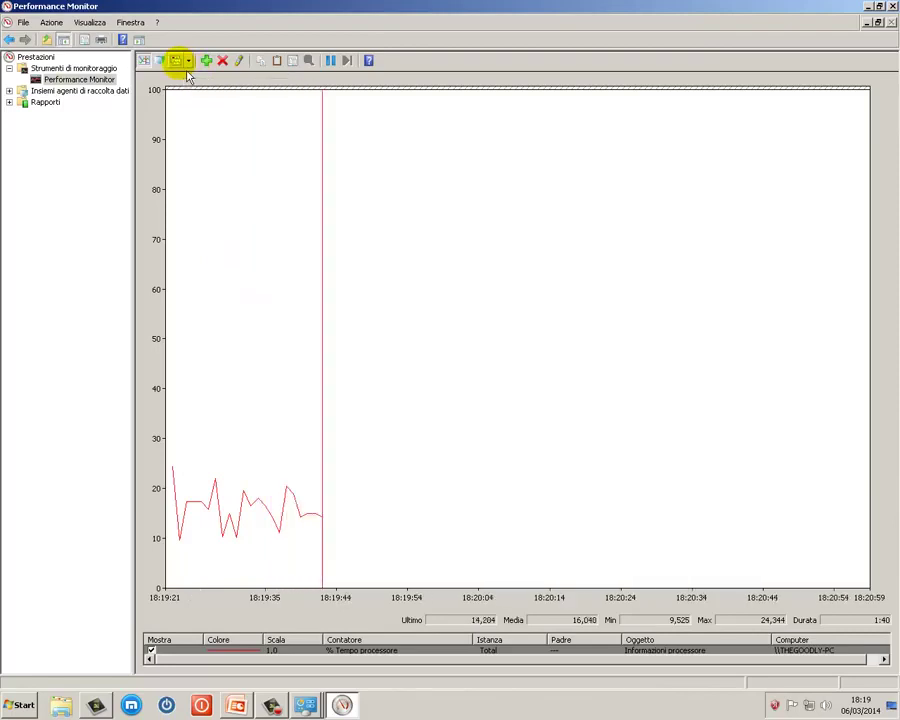
Change the Performance Monitor display of % Tempo processore from line graph through histogram to report view
{"action": "left_click", "coordinate": [177, 62]}
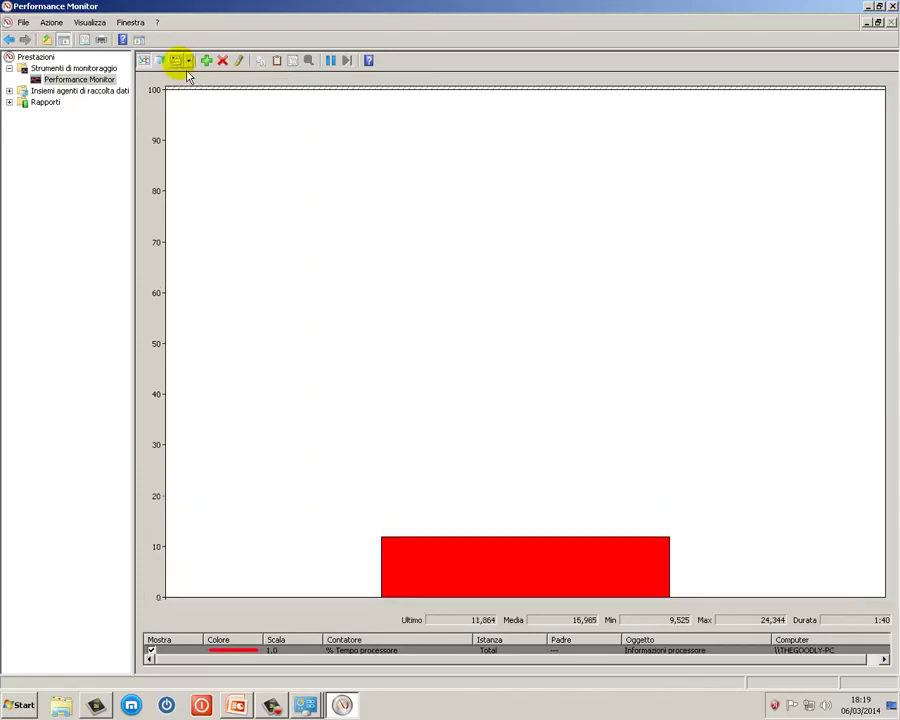
{"action": "left_click", "coordinate": [177, 62]}
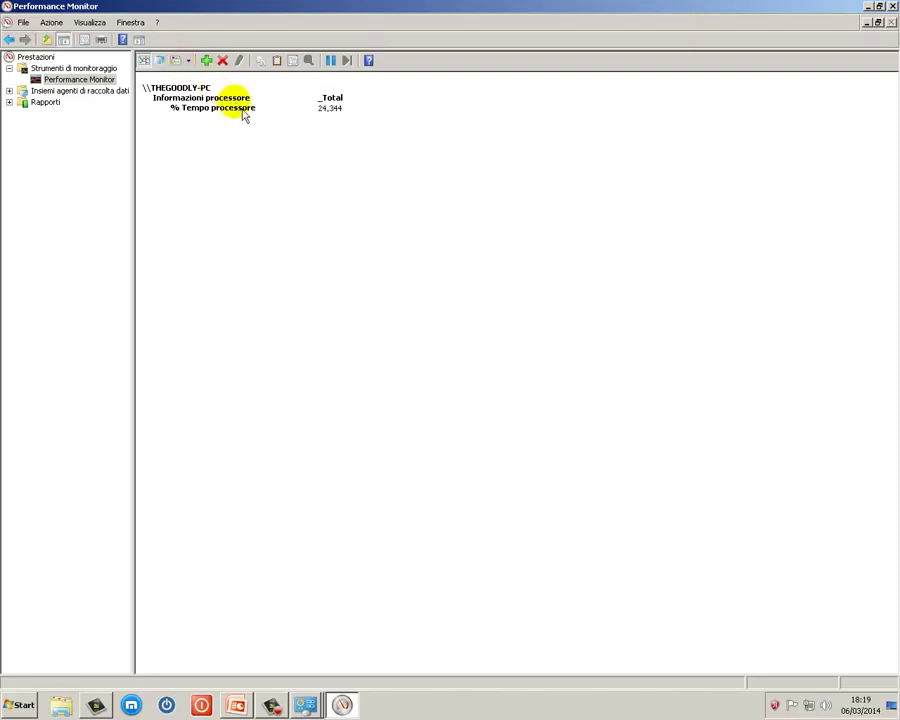
{"action": "left_click", "coordinate": [228, 96]}
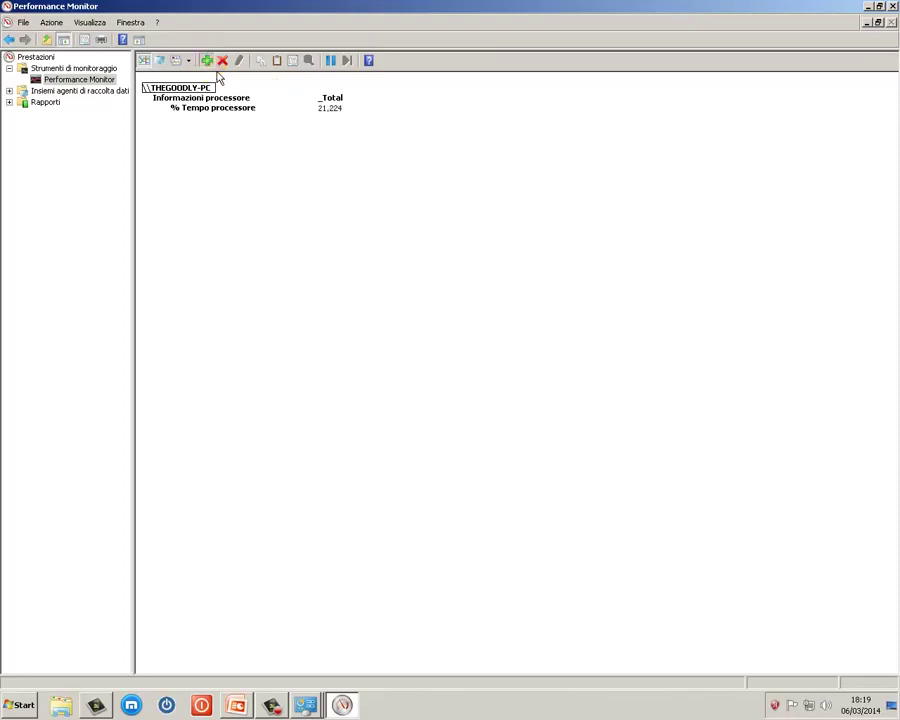
Add all Processore counters of the local computer for the _Total instance to the report
{"action": "left_click", "coordinate": [205, 61]}
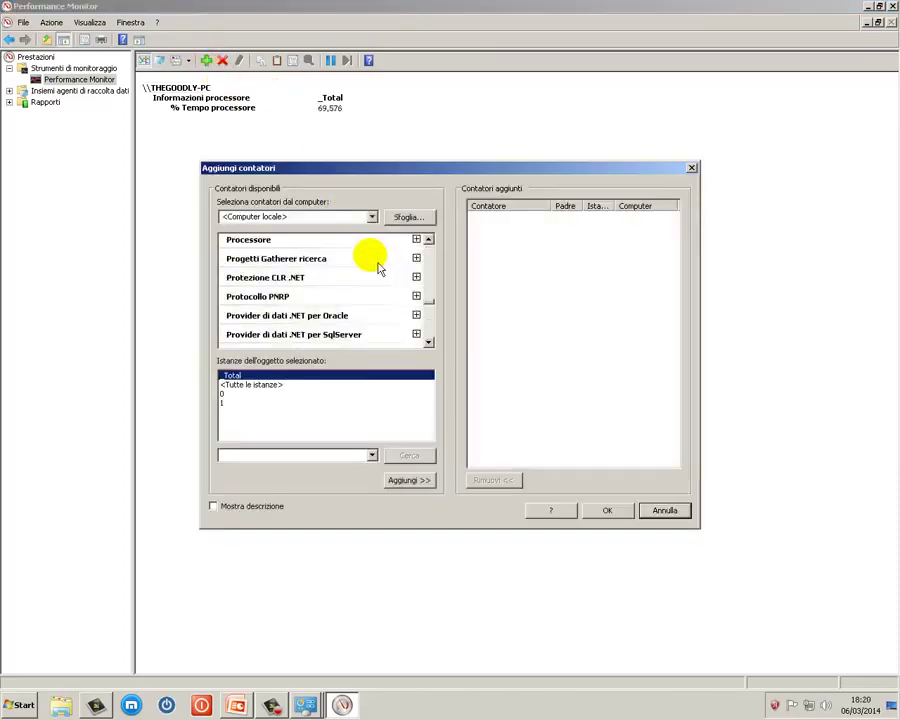
{"action": "left_click", "coordinate": [416, 239]}
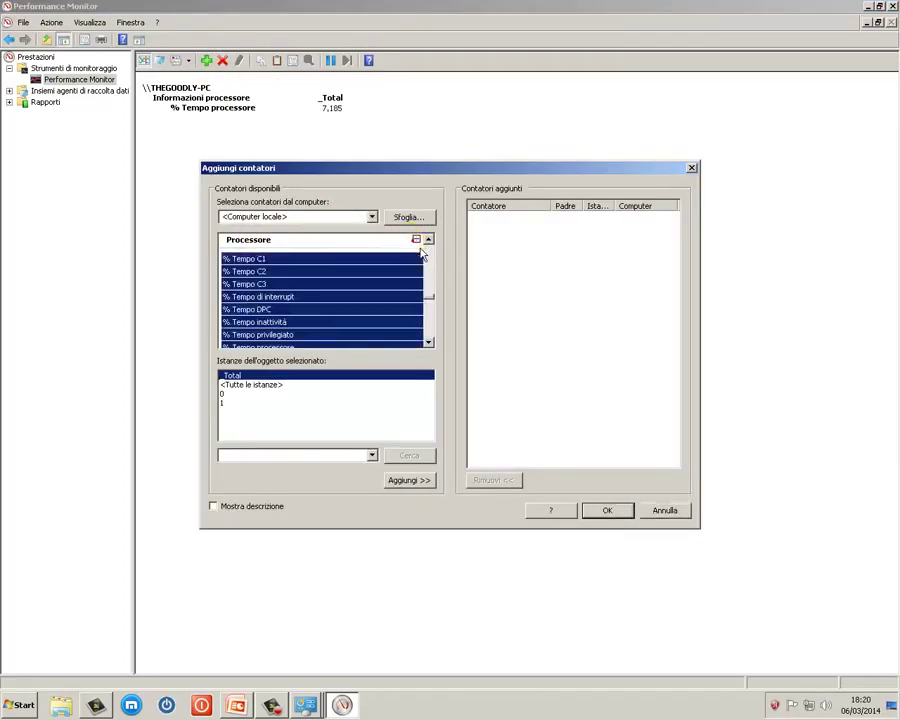
{"action": "left_click", "coordinate": [409, 481]}
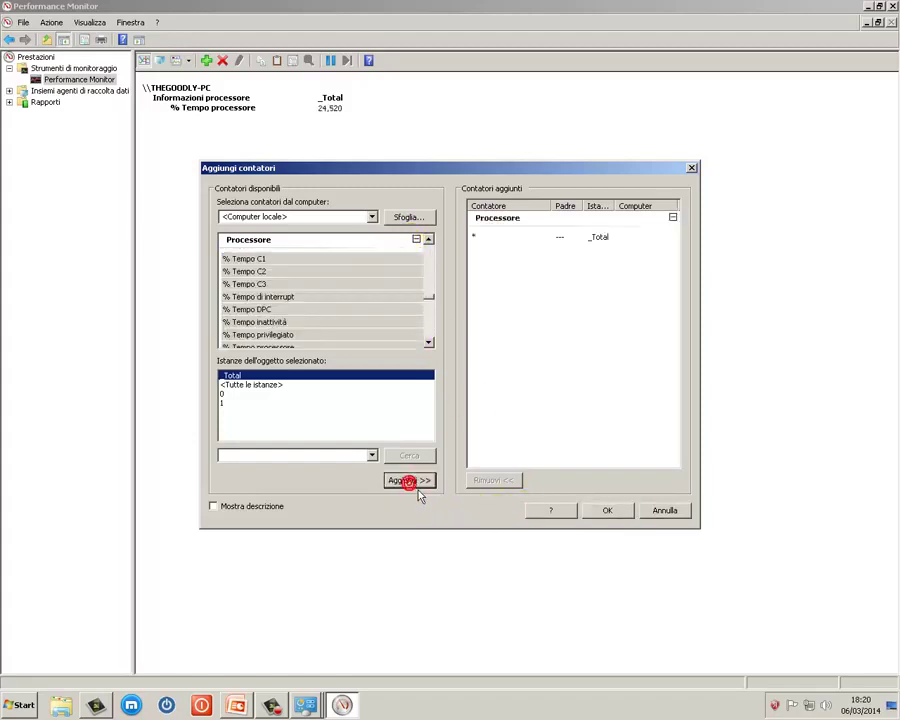
{"action": "left_click", "coordinate": [603, 512]}
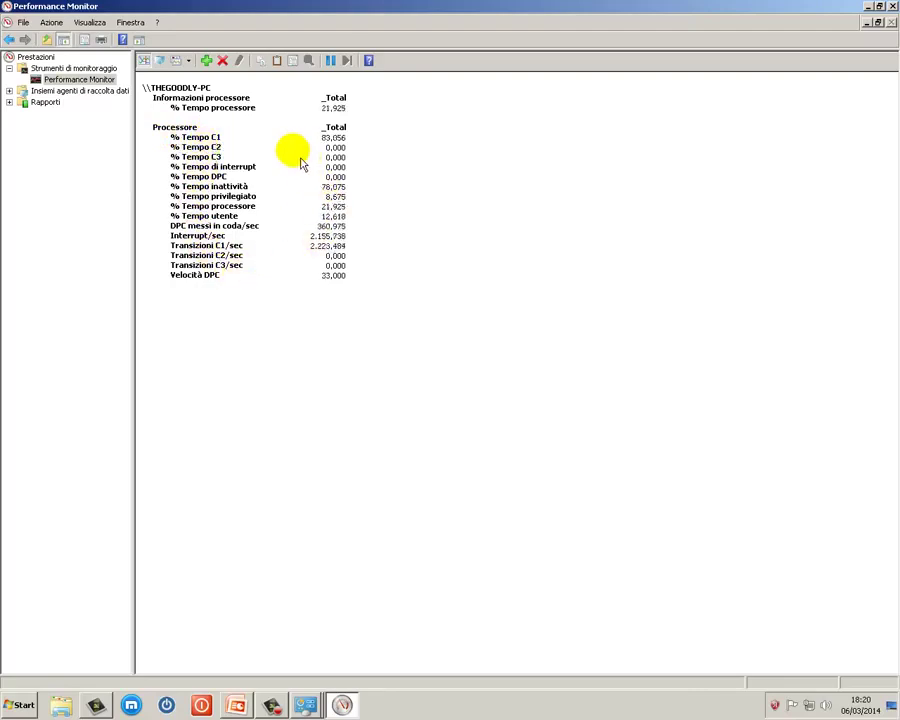
Add all Memoria counters of the local computer to the report
{"action": "left_click", "coordinate": [206, 61]}
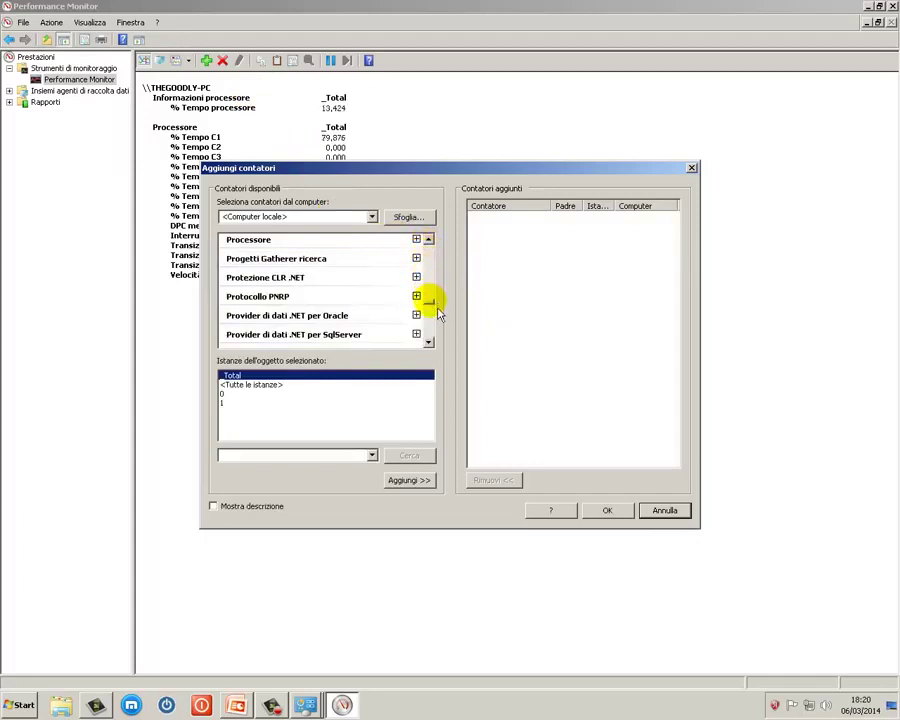
{"action": "left_click", "coordinate": [428, 296]}
{"action": "scroll", "coordinate": [433, 298], "scroll_direction": "up", "scroll_amount": 1}
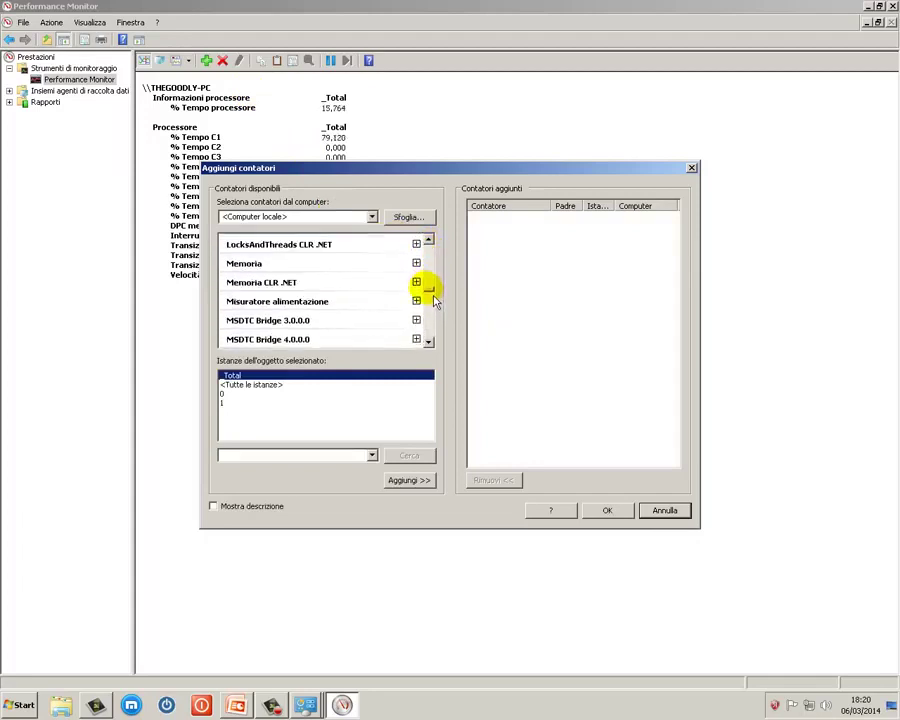
{"action": "left_click", "coordinate": [418, 265]}
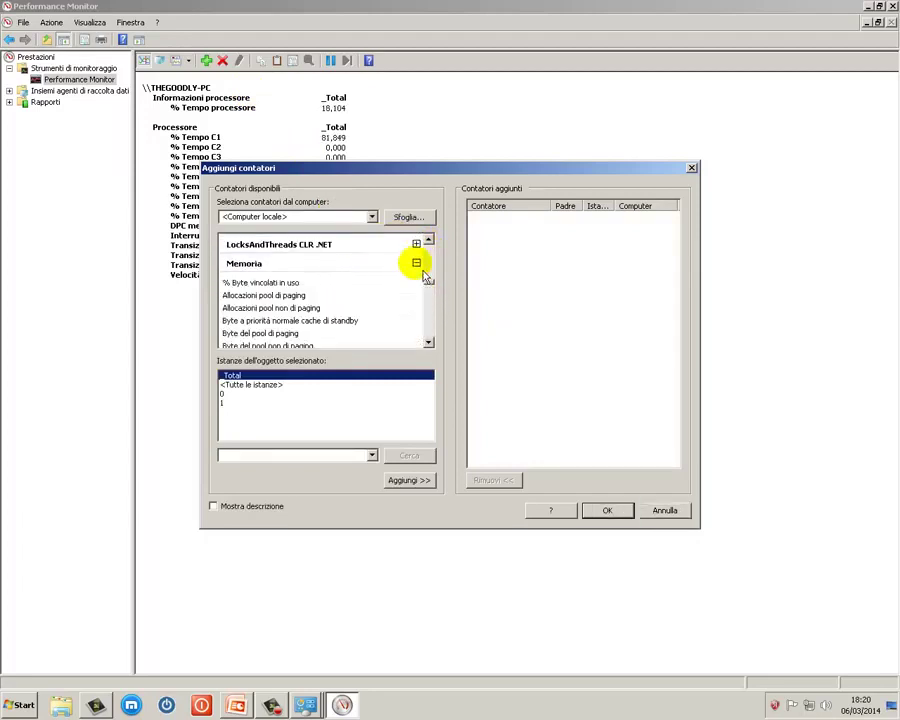
{"action": "left_click", "coordinate": [374, 262]}
{"action": "left_click", "coordinate": [410, 481]}
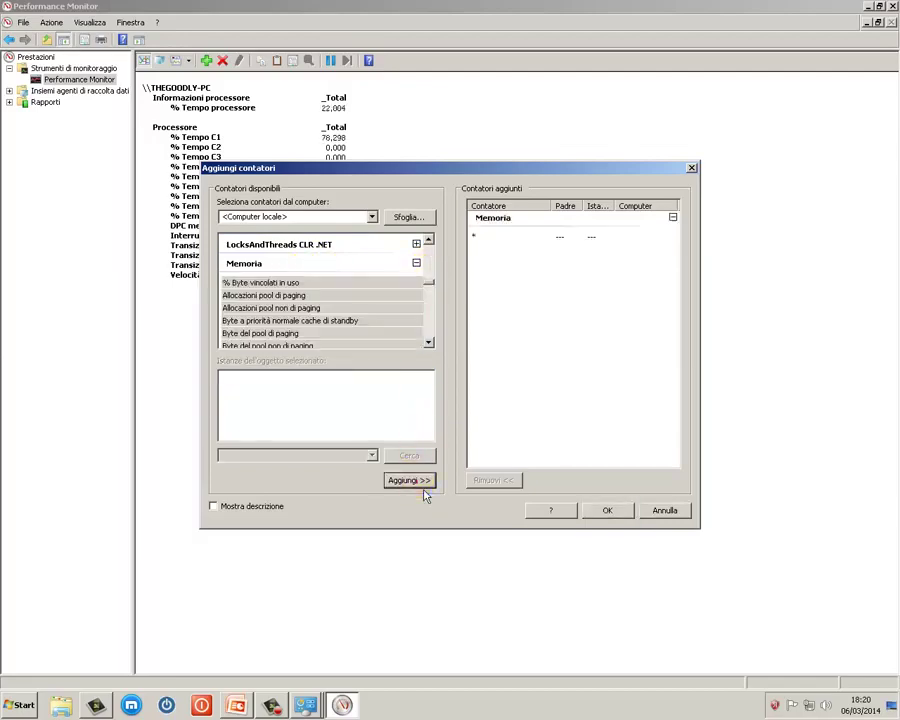
{"action": "left_click", "coordinate": [604, 510]}
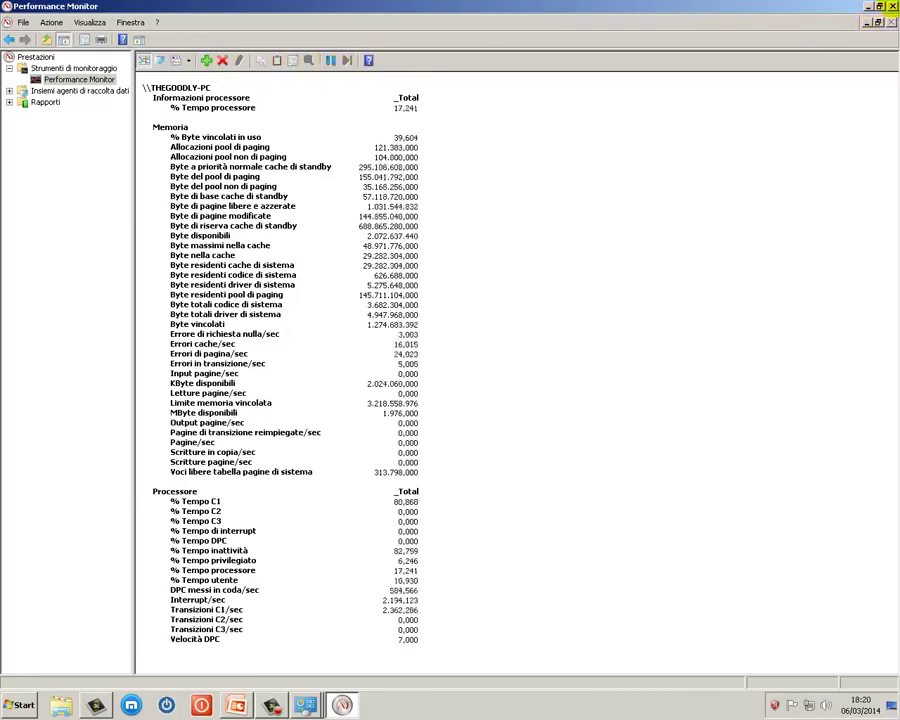
Replace Performance Monitor with a maximized Servizi console and widen its Nome and Descrizione columns until the text is more readable
{"action": "left_click", "coordinate": [892, 6]}
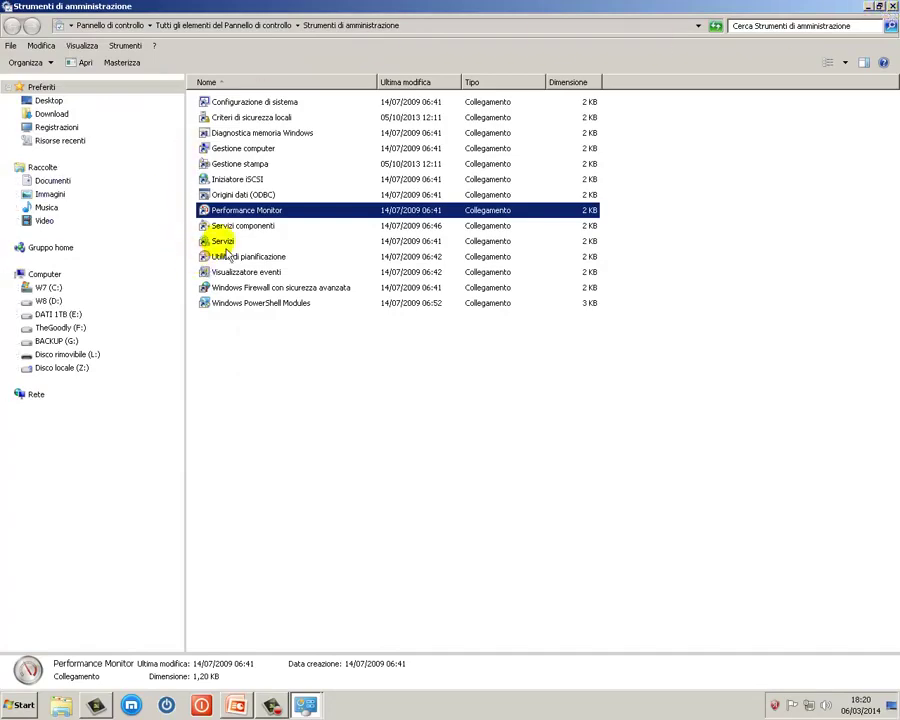
{"action": "double_click", "coordinate": [227, 245]}
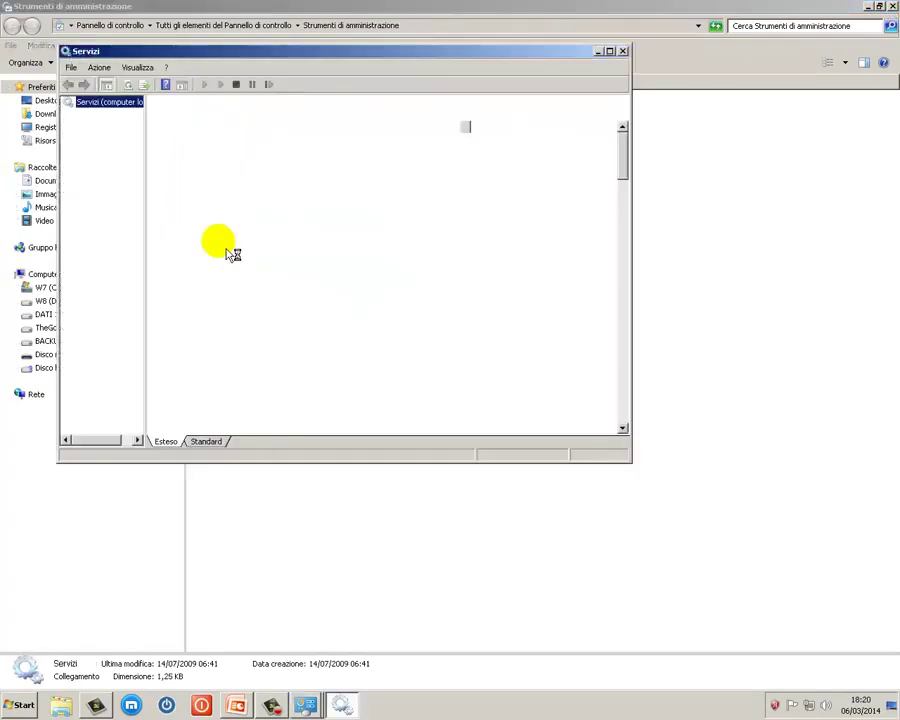
{"action": "left_click", "coordinate": [609, 51]}
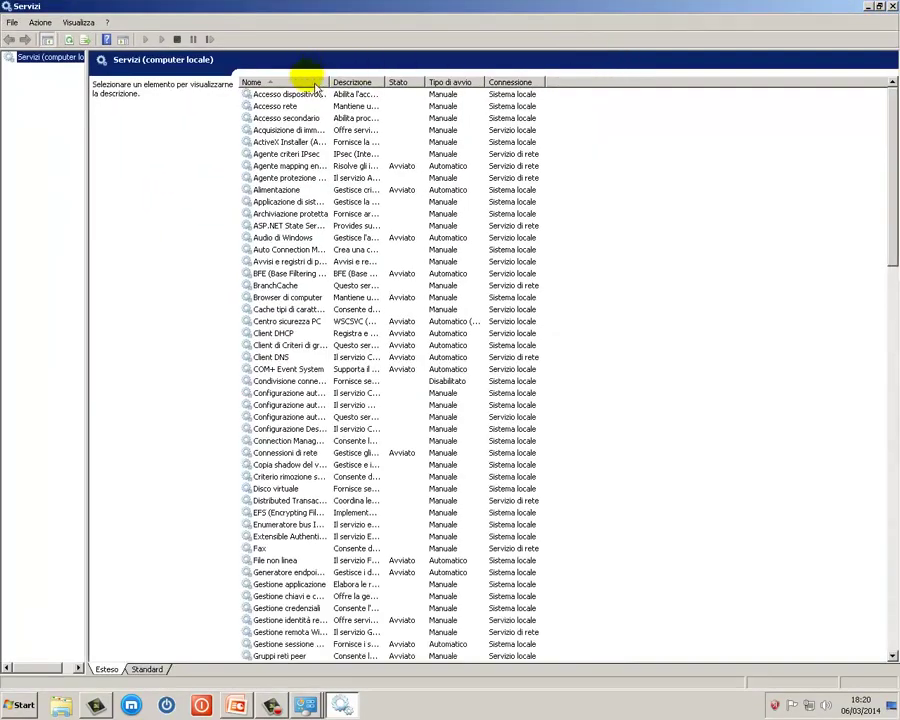
{"action": "left_click_drag", "start_coordinate": [329, 82], "coordinate": [447, 84]}
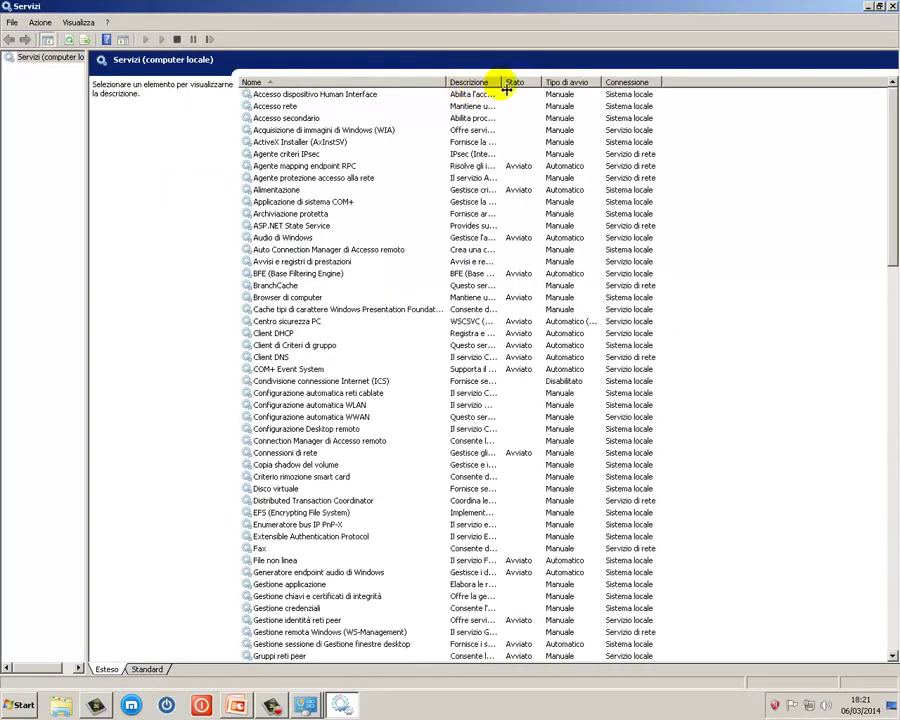
{"action": "left_click_drag", "start_coordinate": [502, 82], "coordinate": [614, 88]}
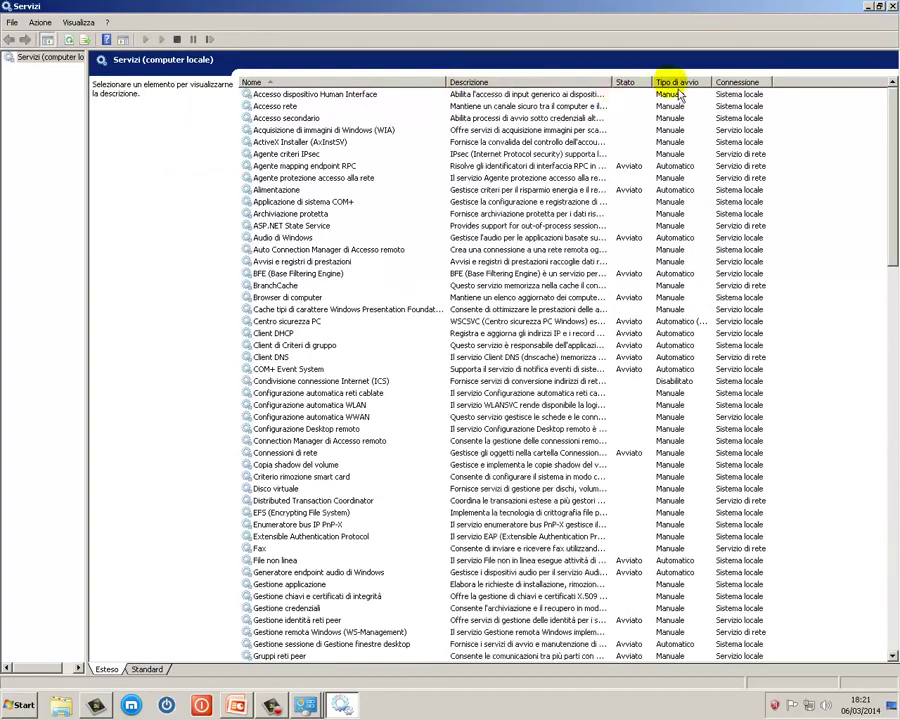
Widen the Nome, Descrizione and Tipo di avvio columns of the services list
{"action": "left_click_drag", "start_coordinate": [715, 88], "coordinate": [752, 88]}
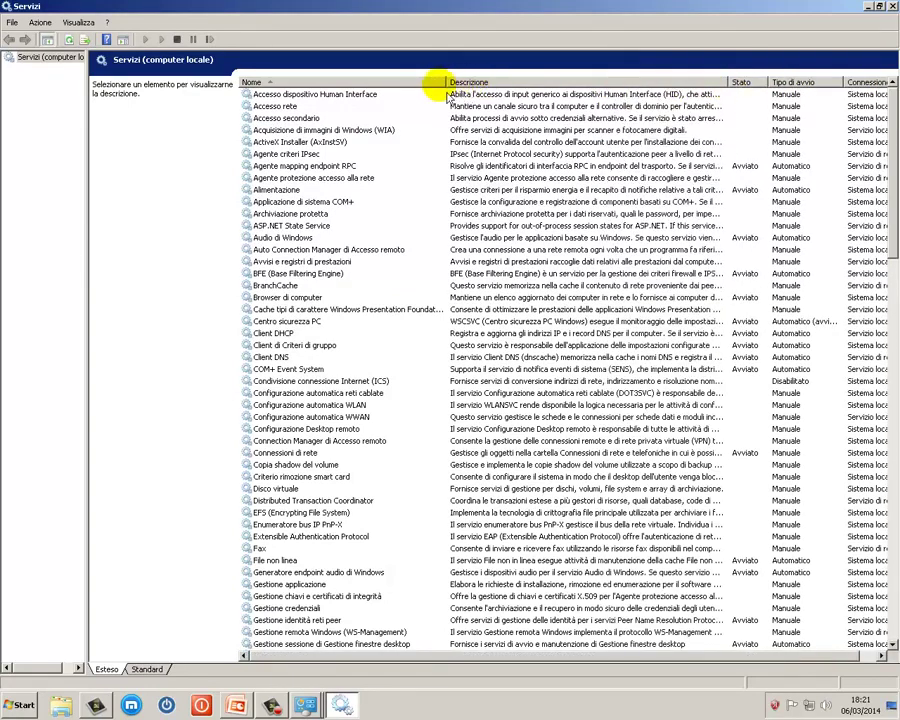
{"action": "left_click_drag", "start_coordinate": [446, 86], "coordinate": [471, 88]}
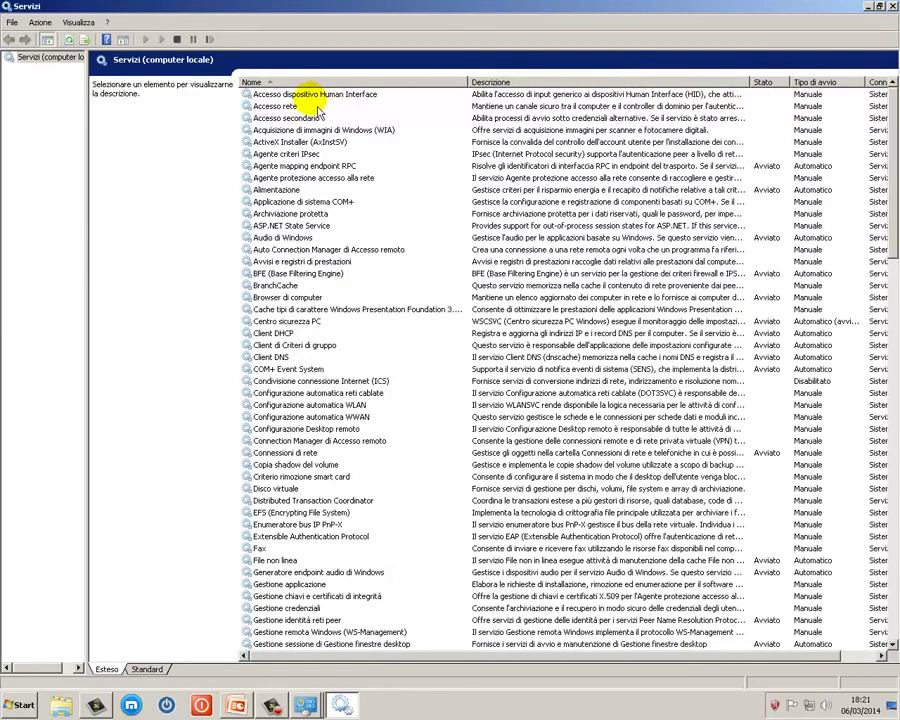
Read the descriptions of the first services, from Accesso dispositivo Human Interface to Acquisizione di immagini di Windows (WIA), and of Audio di Windows
{"action": "left_click", "coordinate": [317, 94]}
{"action": "left_click", "coordinate": [314, 106]}
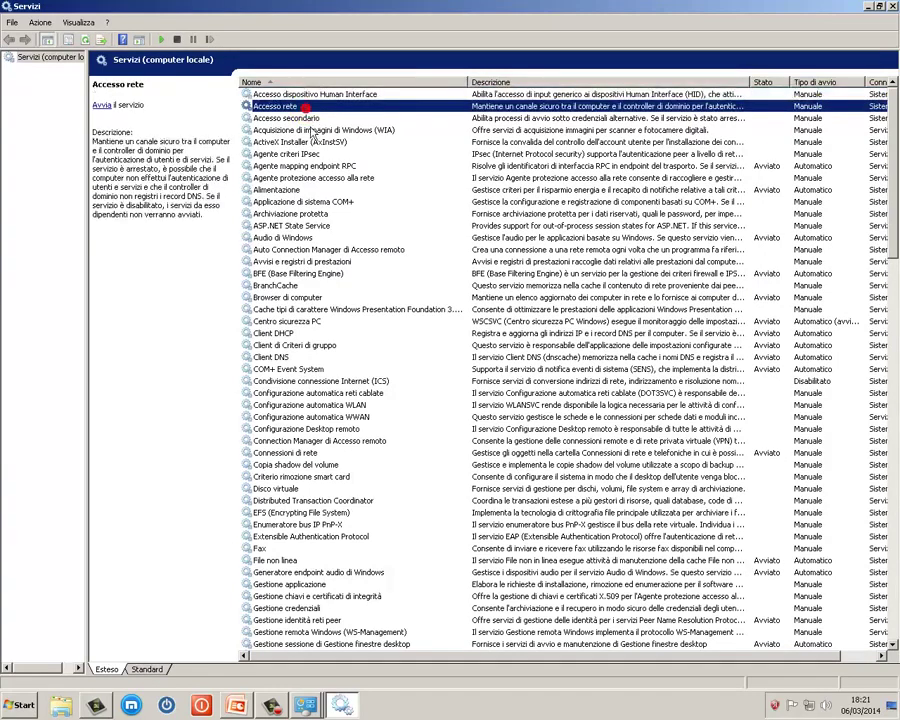
{"action": "left_click", "coordinate": [313, 118]}
{"action": "left_click", "coordinate": [312, 130]}
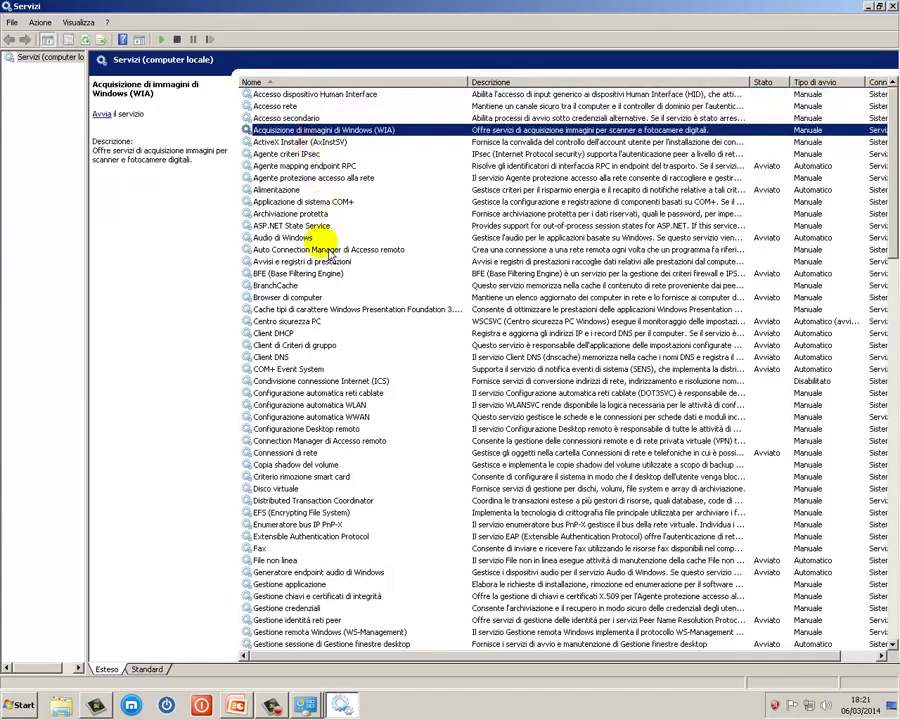
{"action": "left_click", "coordinate": [322, 240]}
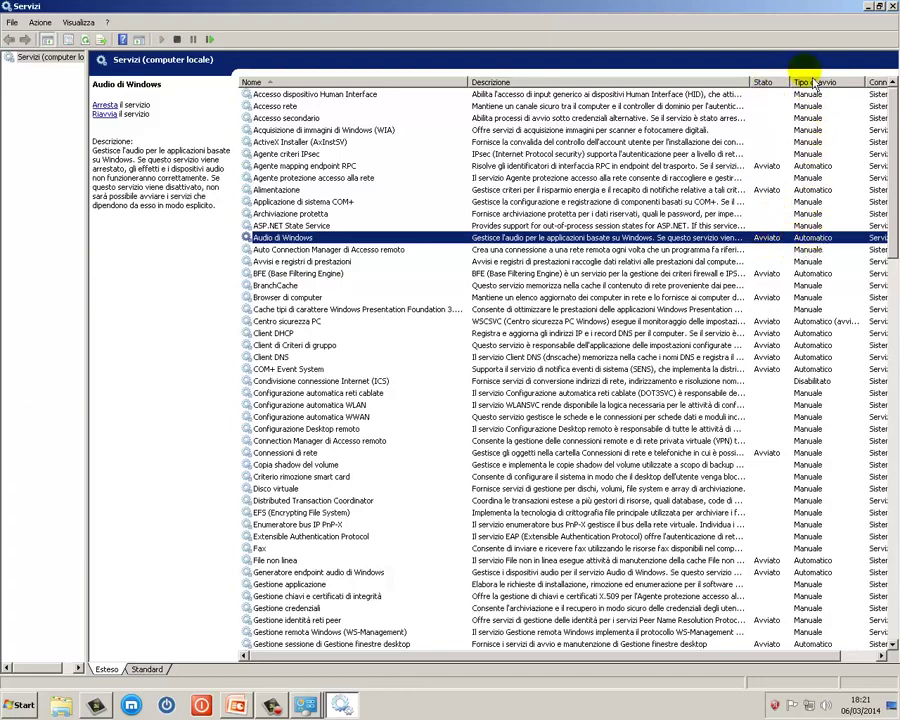
Compare Stato, Tipo di avvio and Connessione for services such as Alimentazione, Audio di Windows, BFE (Base Filtering Engine) and Avvisi e registri di prestazioni
{"action": "left_click", "coordinate": [800, 189]}
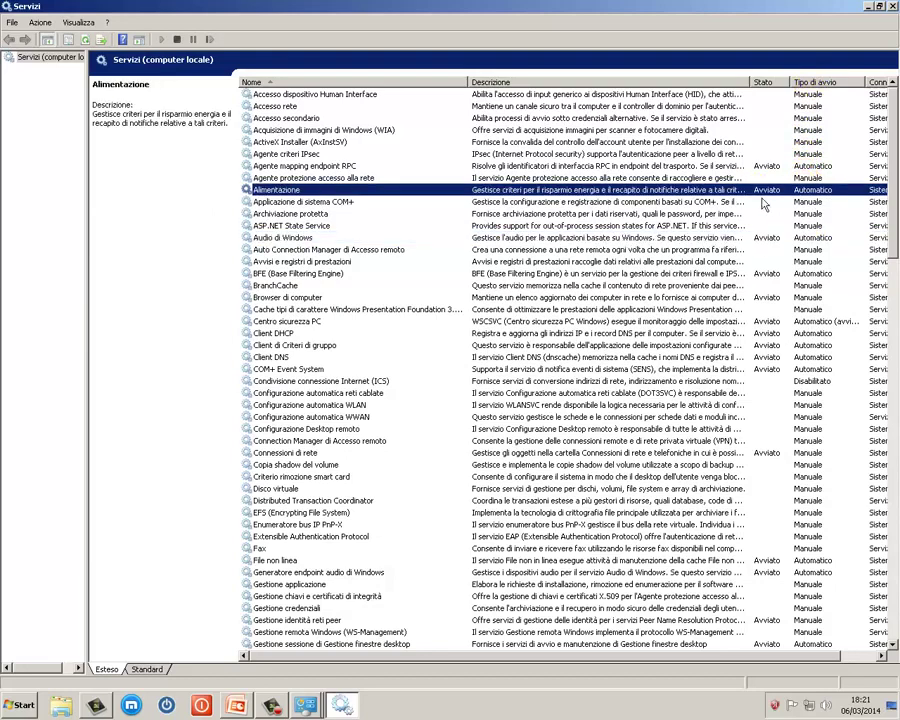
{"action": "left_click", "coordinate": [765, 166]}
{"action": "left_click", "coordinate": [775, 238]}
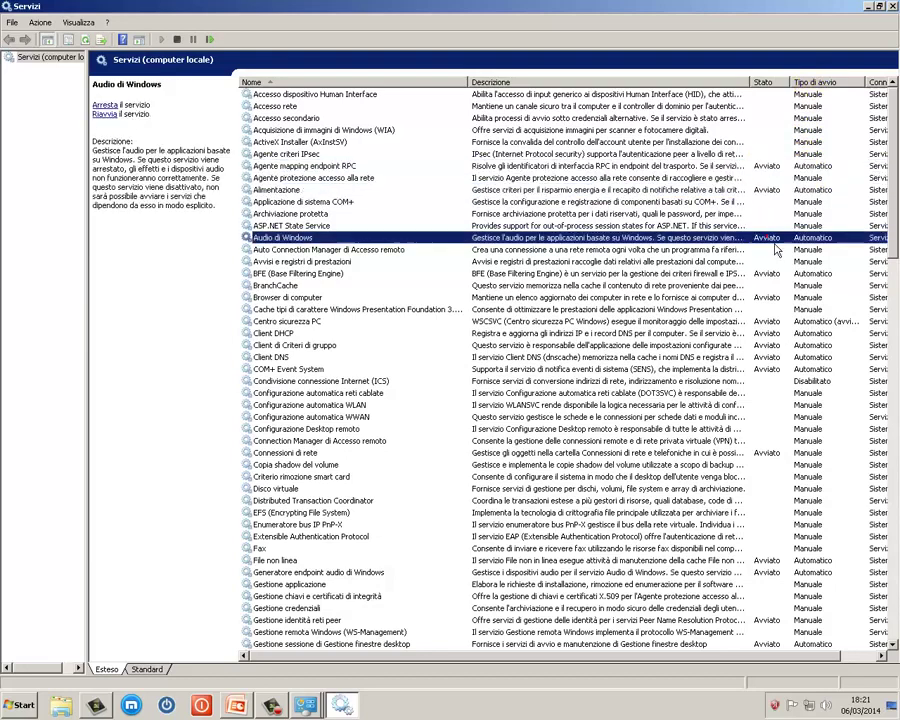
{"action": "left_click", "coordinate": [774, 276]}
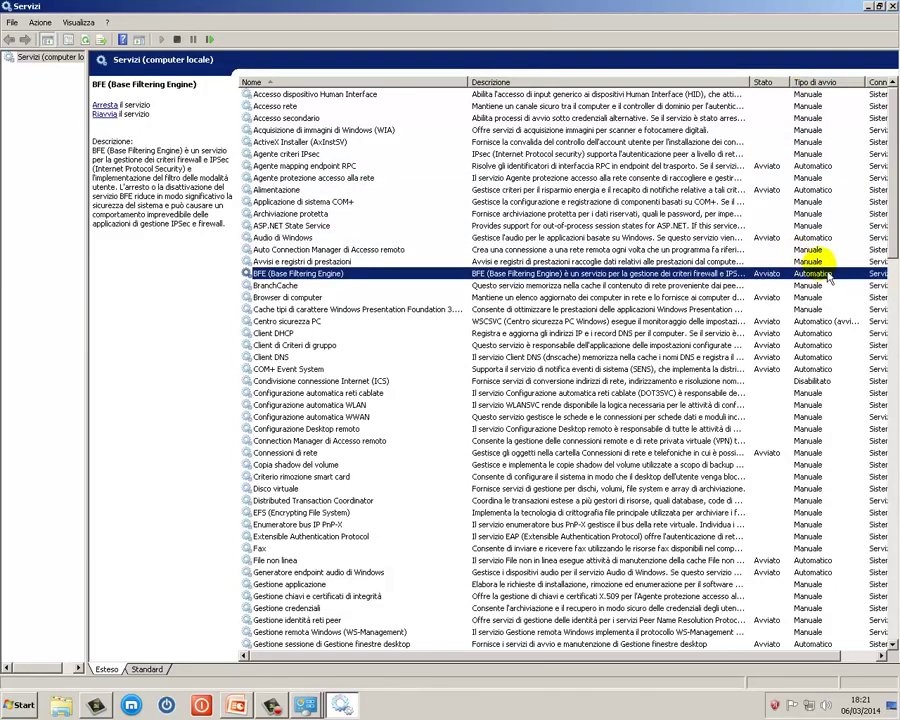
{"action": "left_click", "coordinate": [306, 259]}
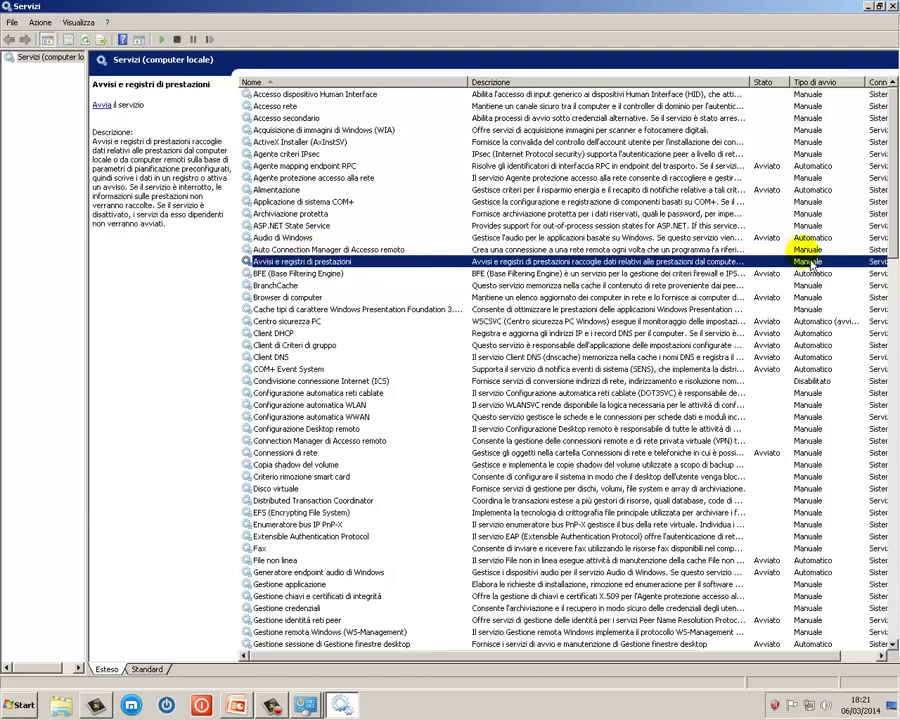
{"action": "left_click_drag", "start_coordinate": [745, 656], "coordinate": [770, 668]}
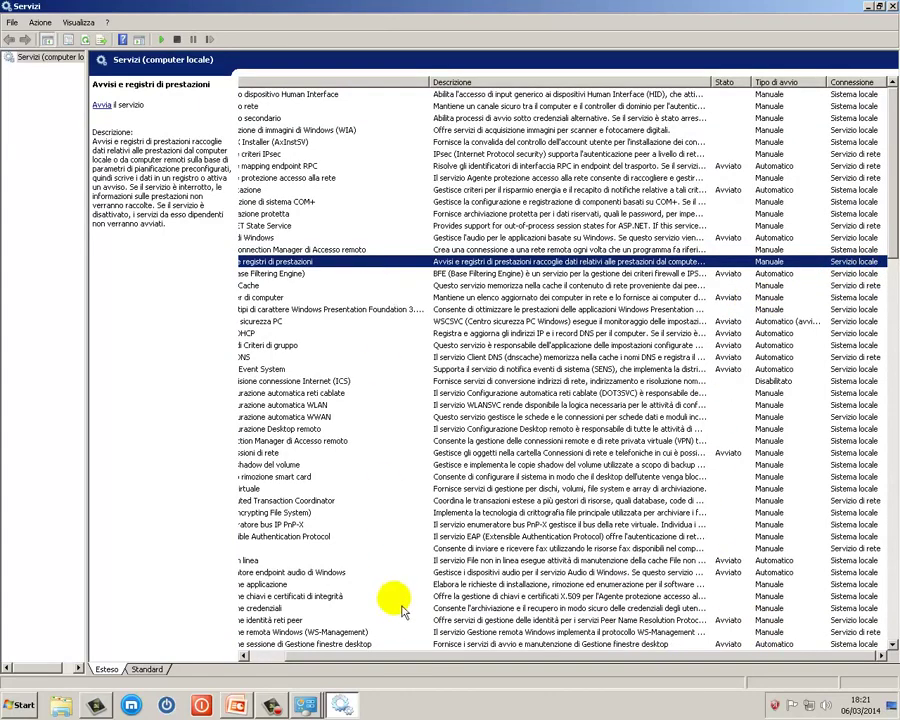
{"action": "left_click_drag", "start_coordinate": [386, 657], "coordinate": [360, 657]}
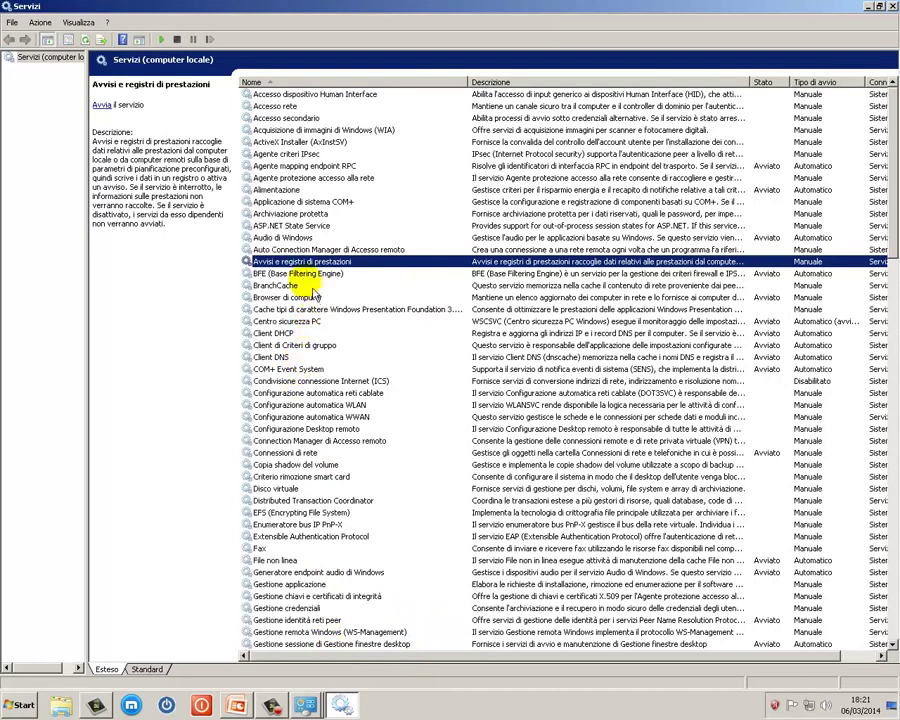
Inspect the properties of ASP.NET State Service and Audio di Windows, including the latter's description and startup type options, without changing either service
{"action": "double_click", "coordinate": [282, 226]}
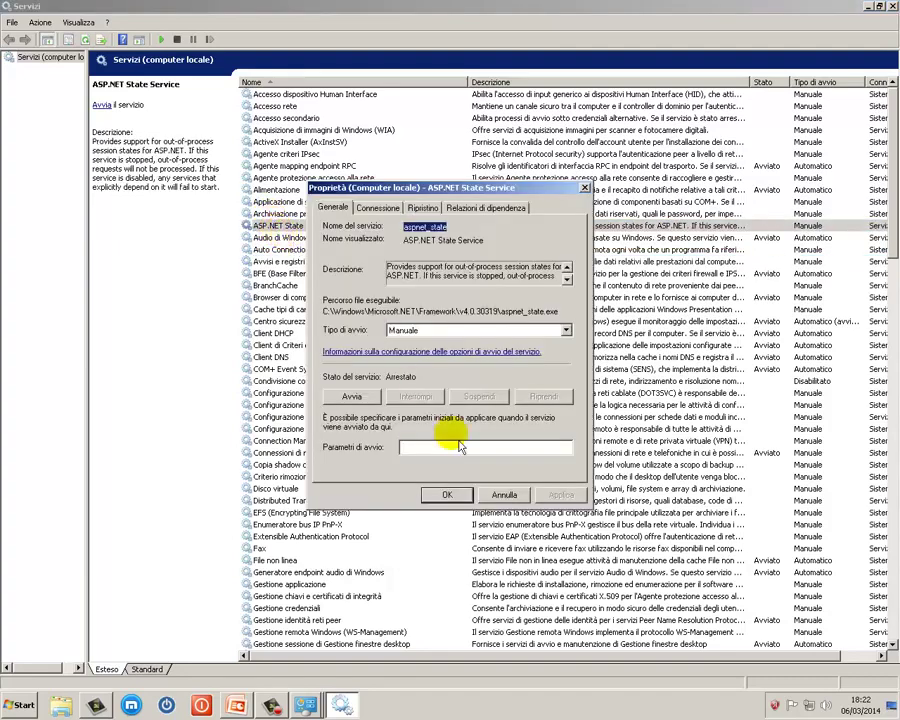
{"action": "left_click", "coordinate": [504, 494]}
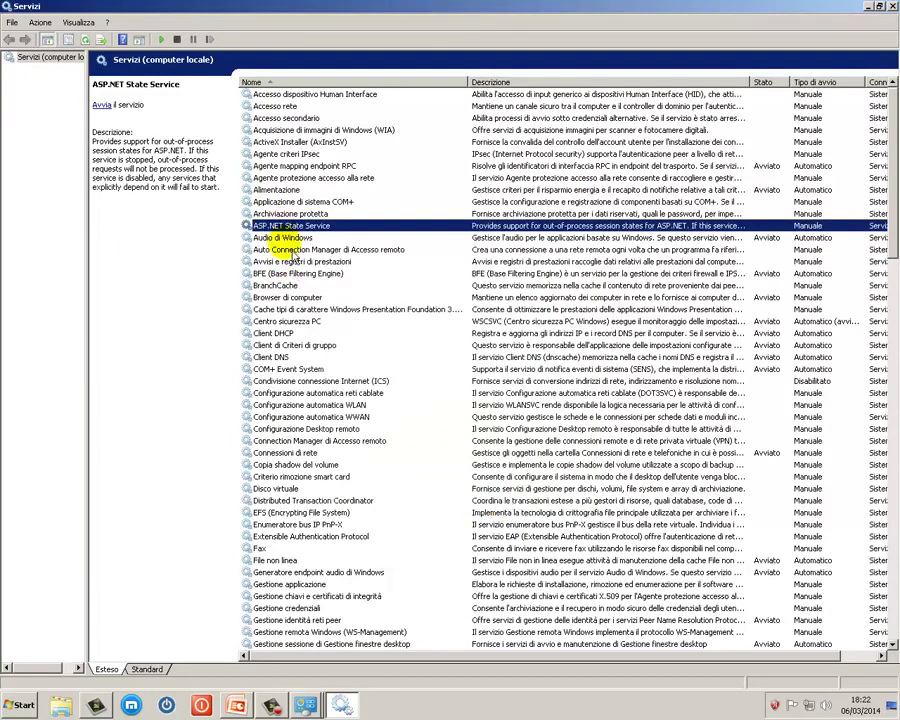
{"action": "left_click", "coordinate": [285, 238]}
{"action": "right_click", "coordinate": [288, 240]}
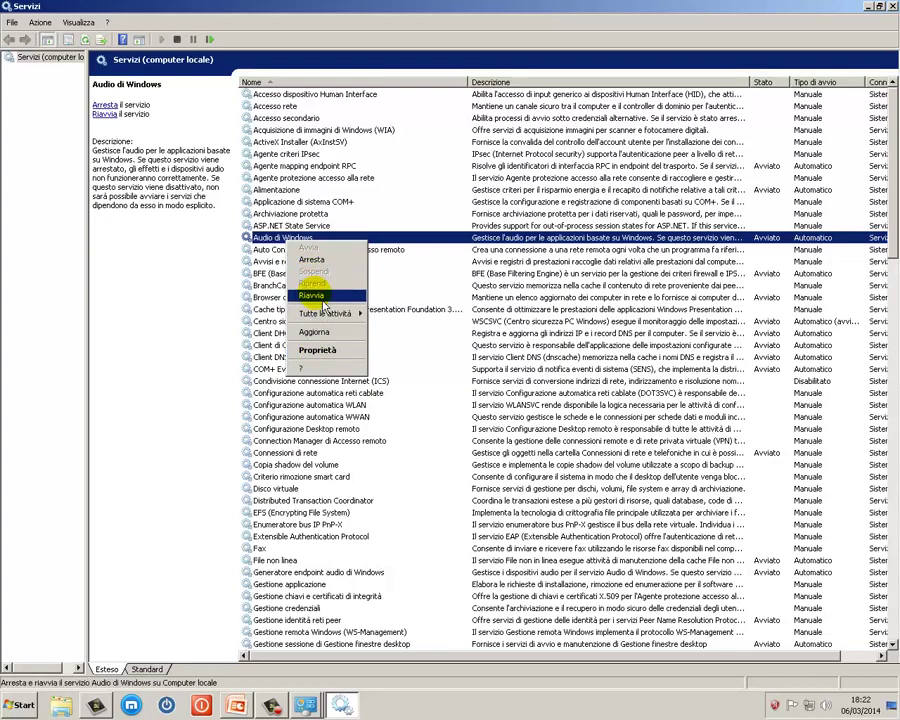
{"action": "left_click", "coordinate": [320, 349]}
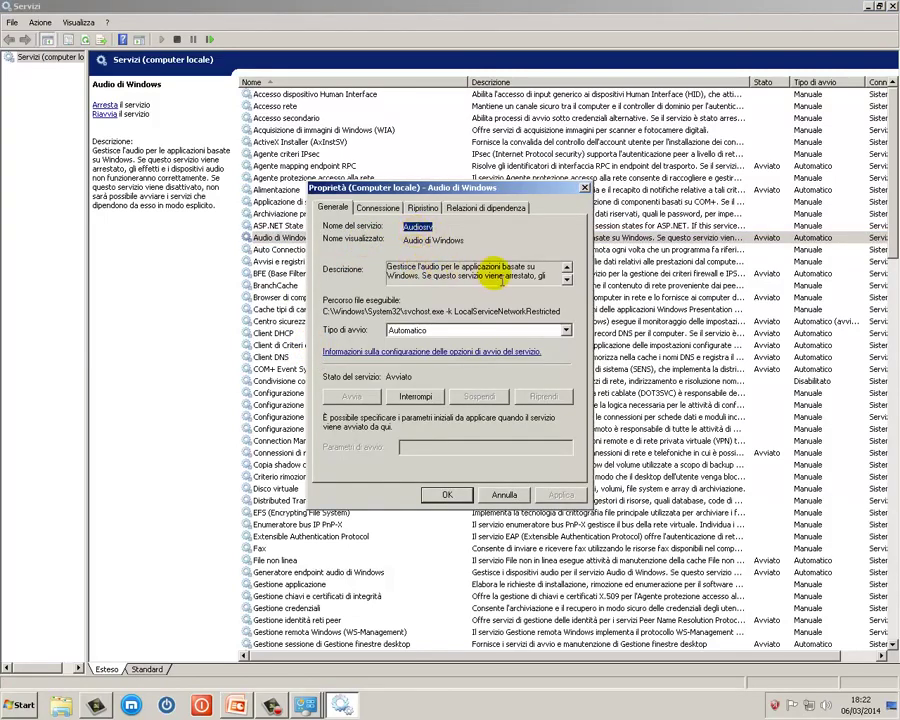
{"action": "left_click_drag", "start_coordinate": [545, 277], "coordinate": [372, 277]}
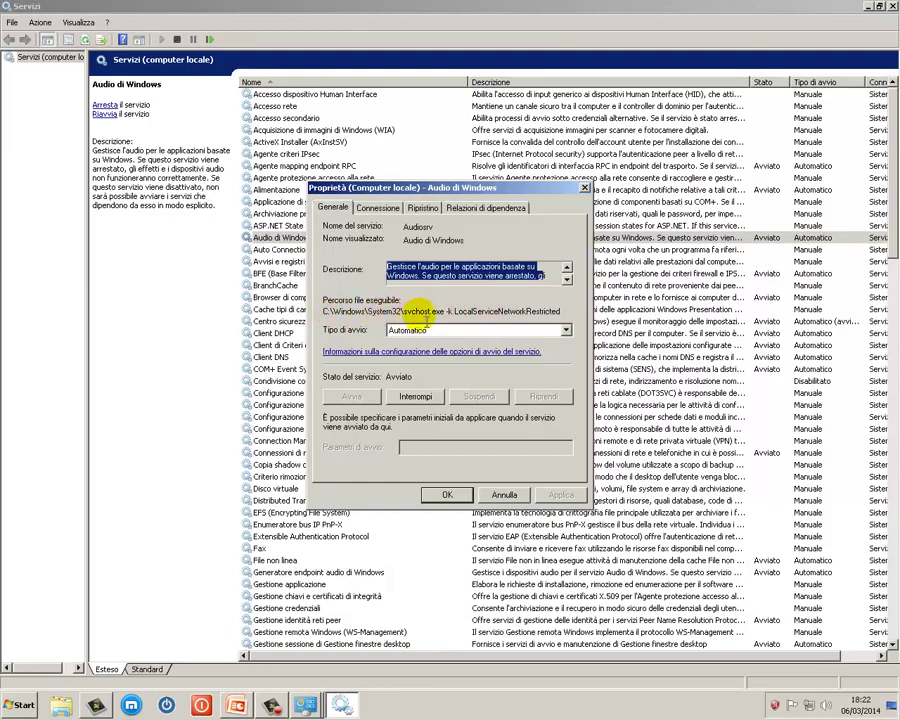
{"action": "left_click", "coordinate": [566, 331]}
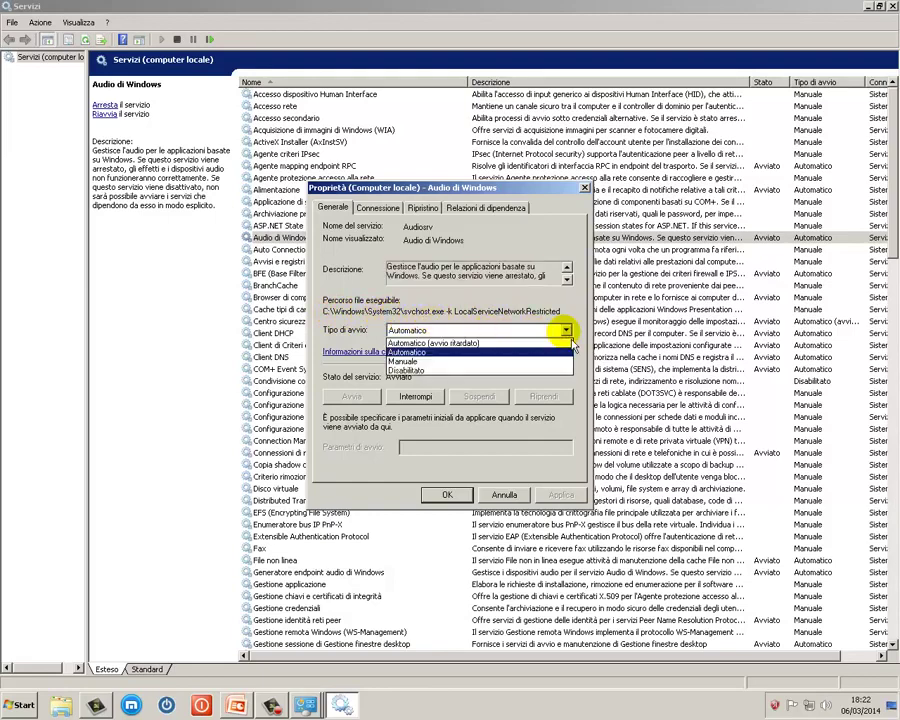
{"action": "left_click", "coordinate": [618, 335]}
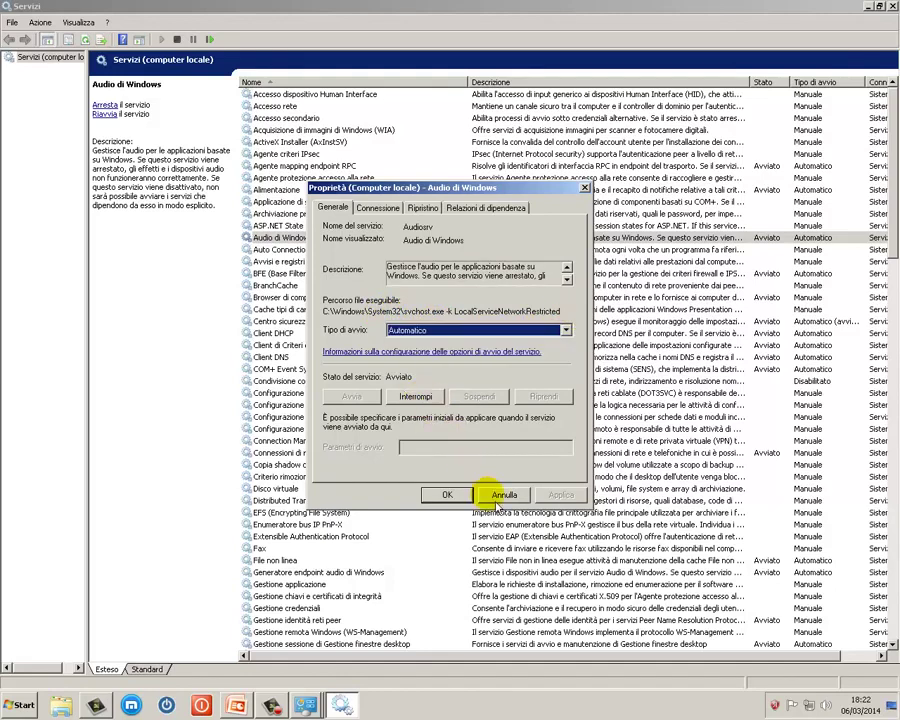
{"action": "left_click", "coordinate": [503, 495]}
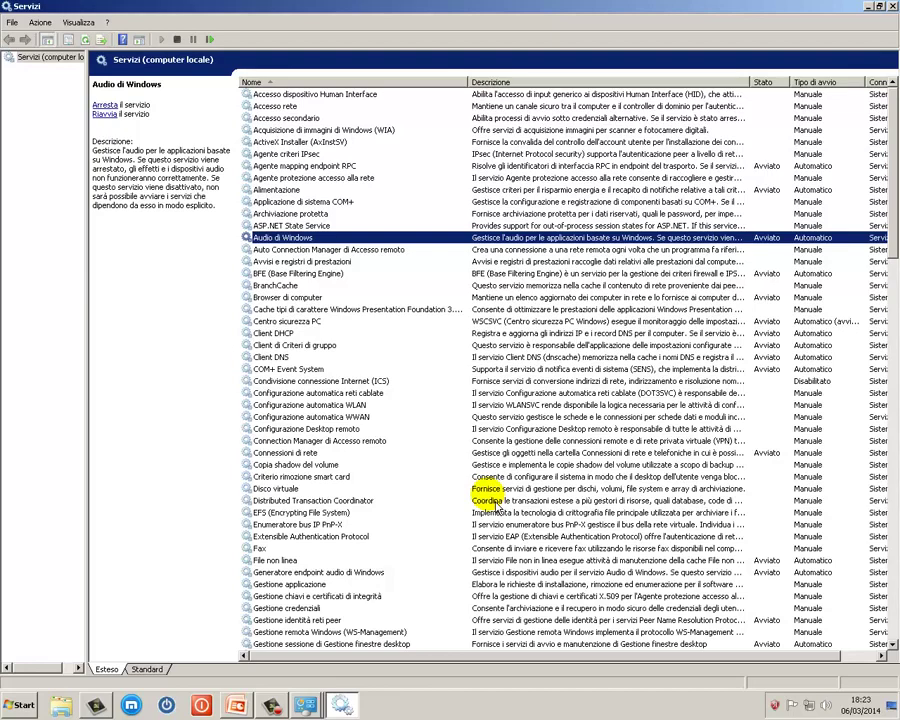
Close the Servizi console and open Utilità di pianificazione from Strumenti di amministrazione in a maximized window
{"action": "left_click", "coordinate": [891, 6]}
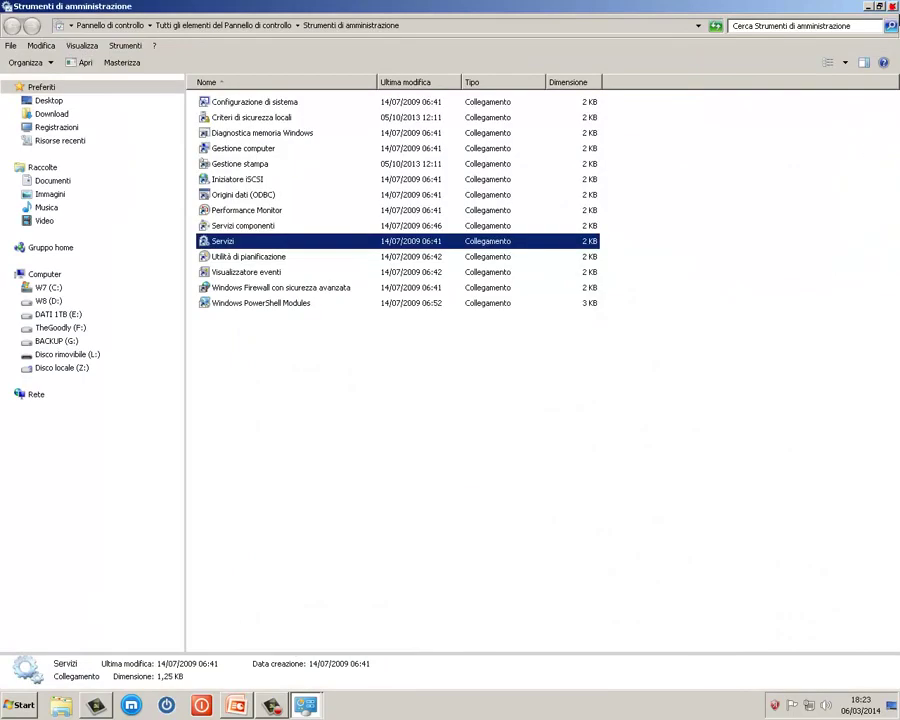
{"action": "double_click", "coordinate": [236, 260]}
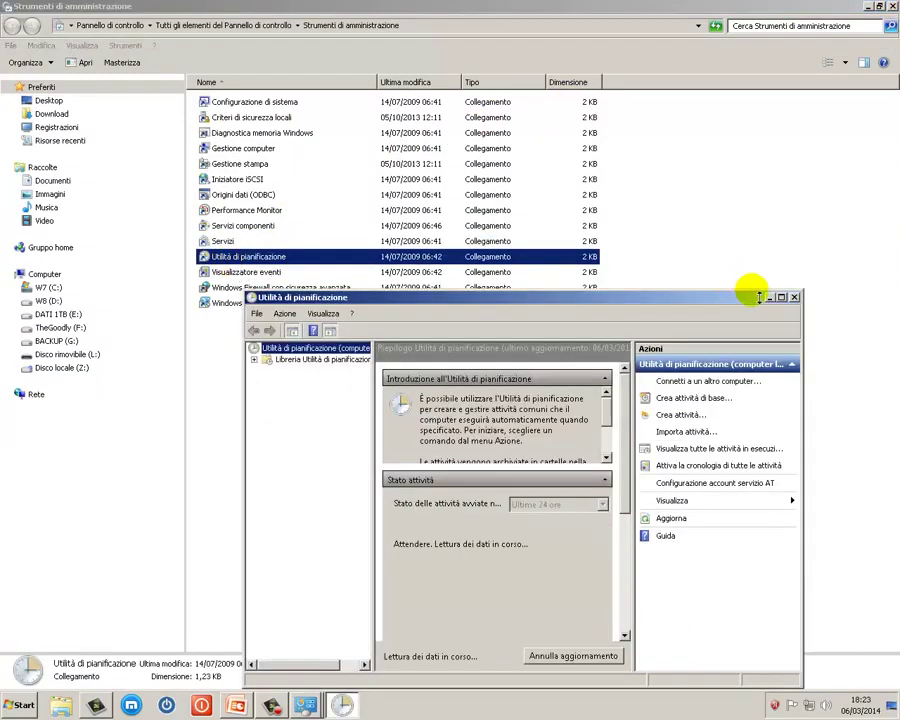
{"action": "left_click", "coordinate": [781, 297]}
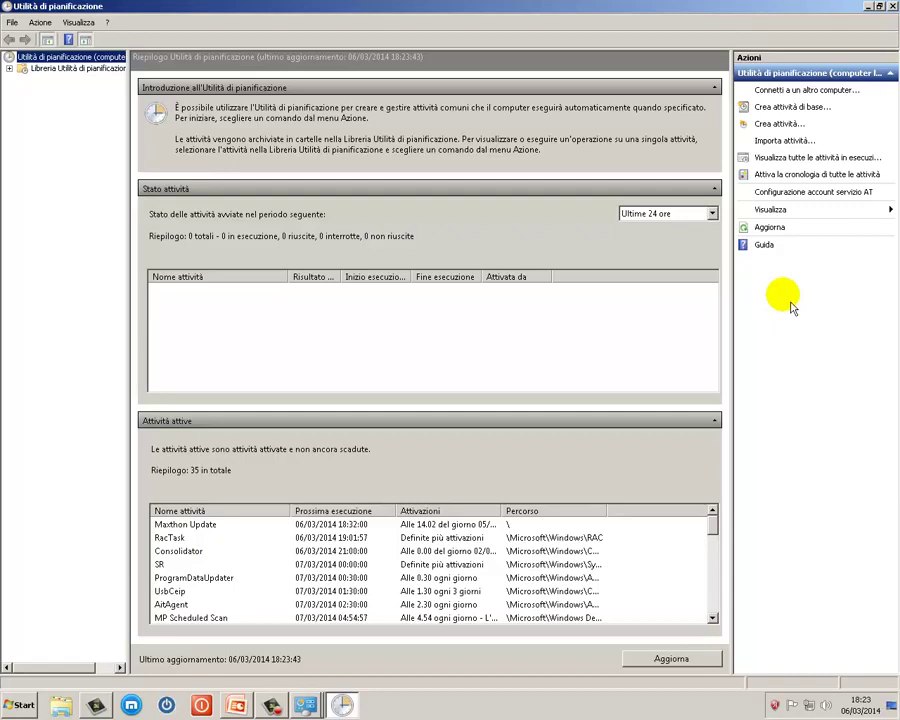
Start a basic task named "avvio di un programma" with the description "avviare un programma all'accensione"
{"action": "left_click", "coordinate": [773, 110]}
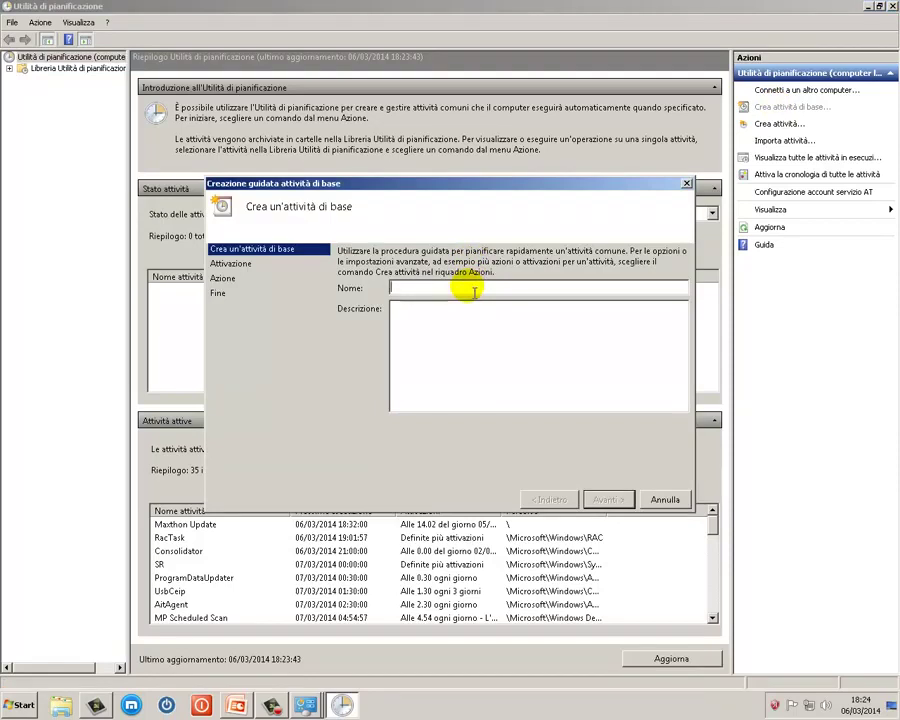
{"action": "type", "text": "sv"}
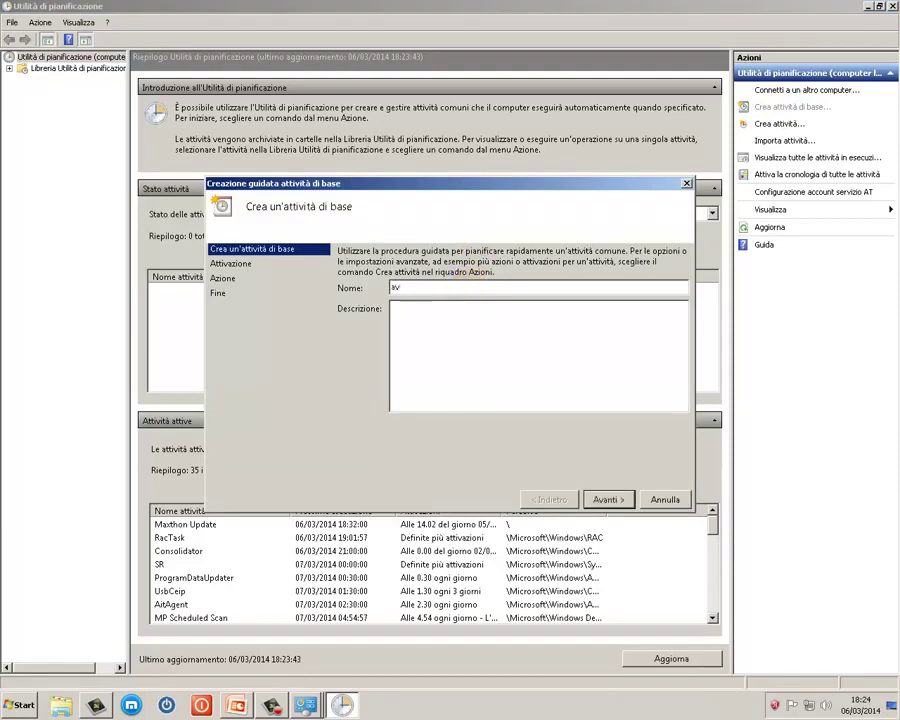
{"action": "type", "text": "vio di un programma"}
{"action": "left_click", "coordinate": [448, 320]}
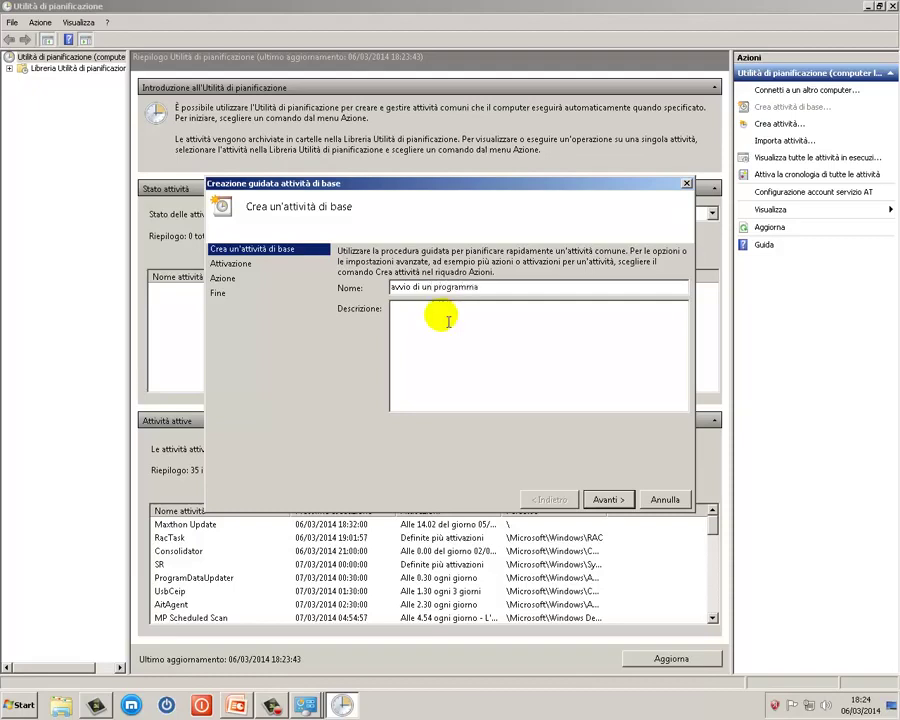
{"action": "type", "text": "avviare un programma all'ac"}
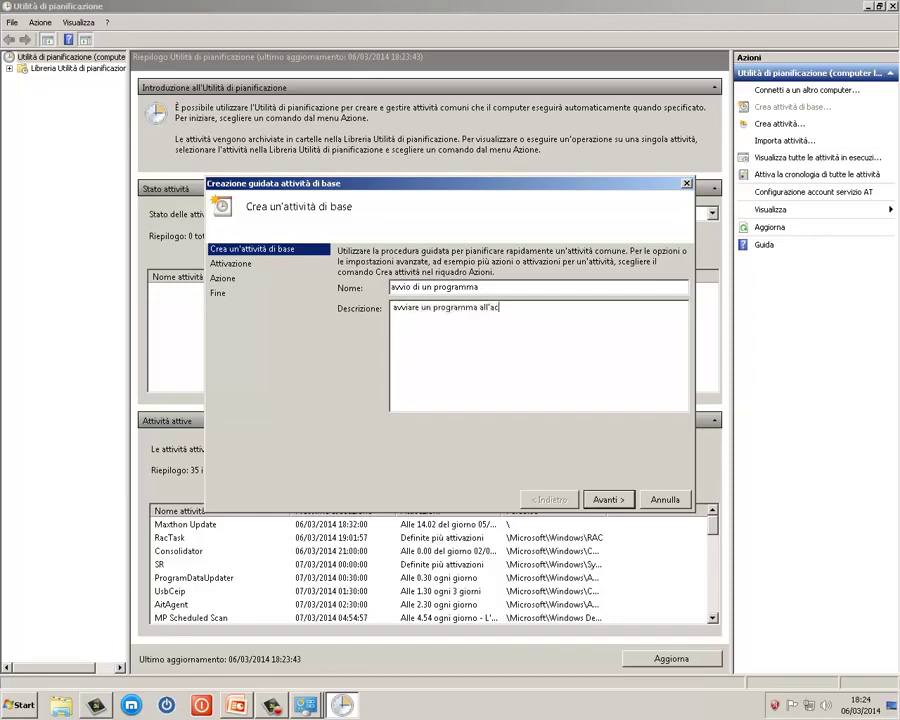
{"action": "type", "text": "ensione"}
{"action": "left_click", "coordinate": [491, 307]}
{"action": "type", "text": "c"}
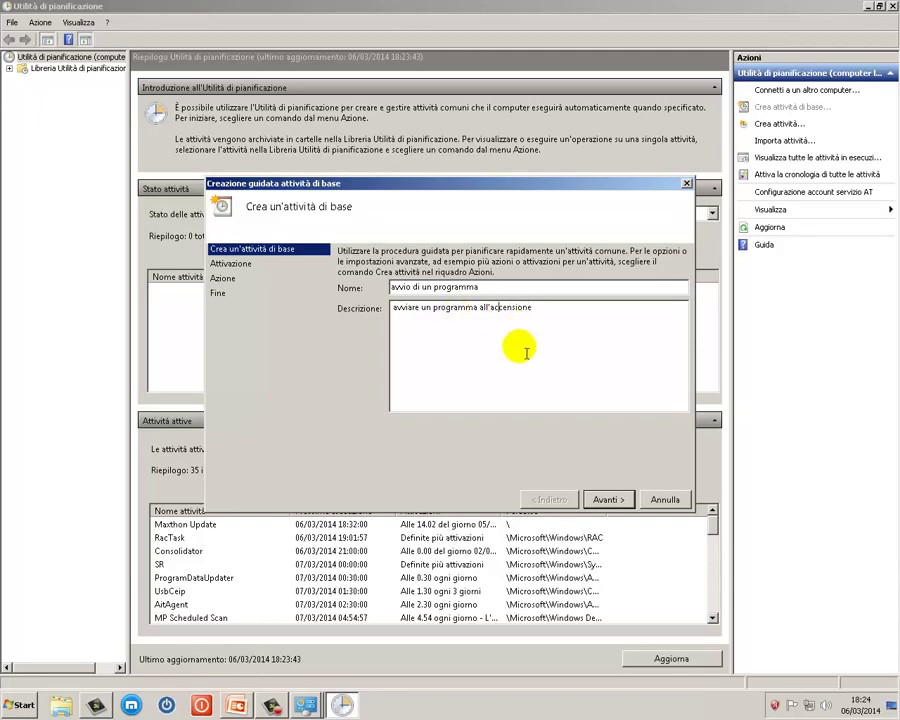
{"action": "left_click", "coordinate": [607, 500]}
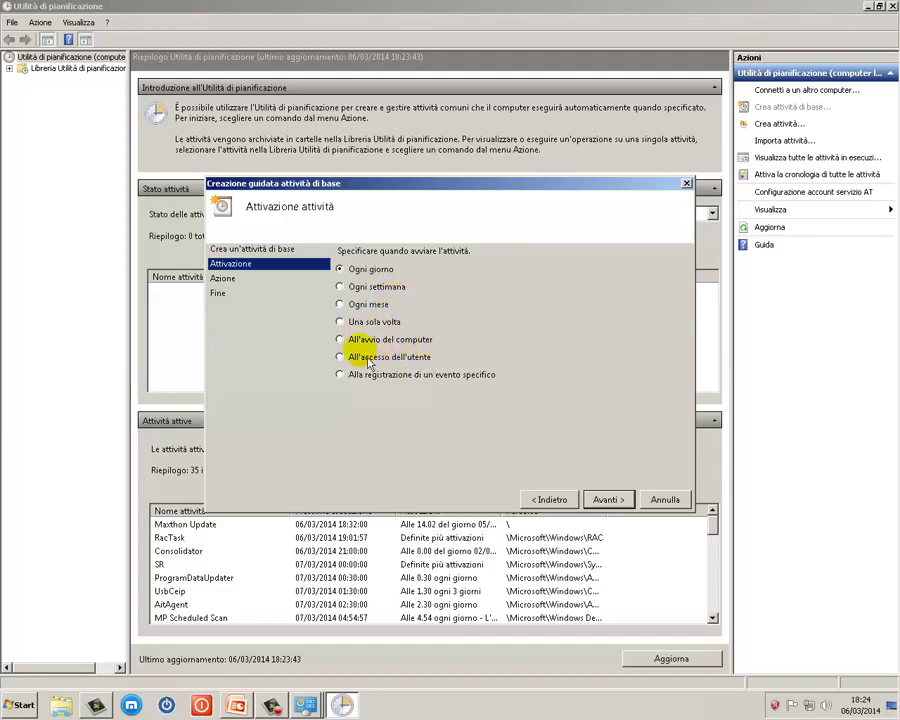
Set the task's trigger to All'avvio del computer and its action to Avvio programma
{"action": "left_click", "coordinate": [340, 340]}
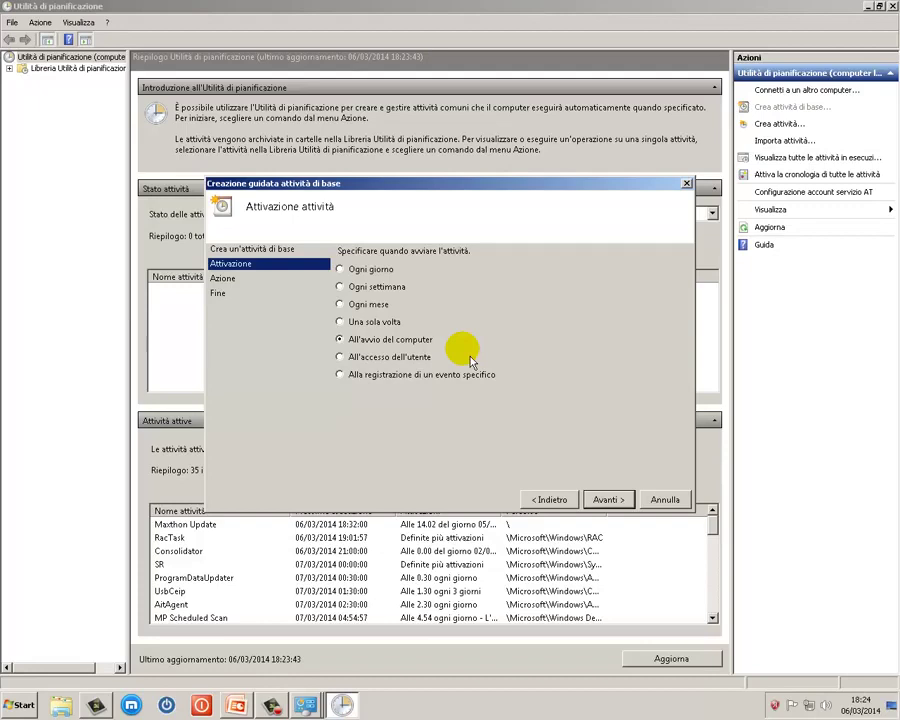
{"action": "left_click", "coordinate": [608, 500]}
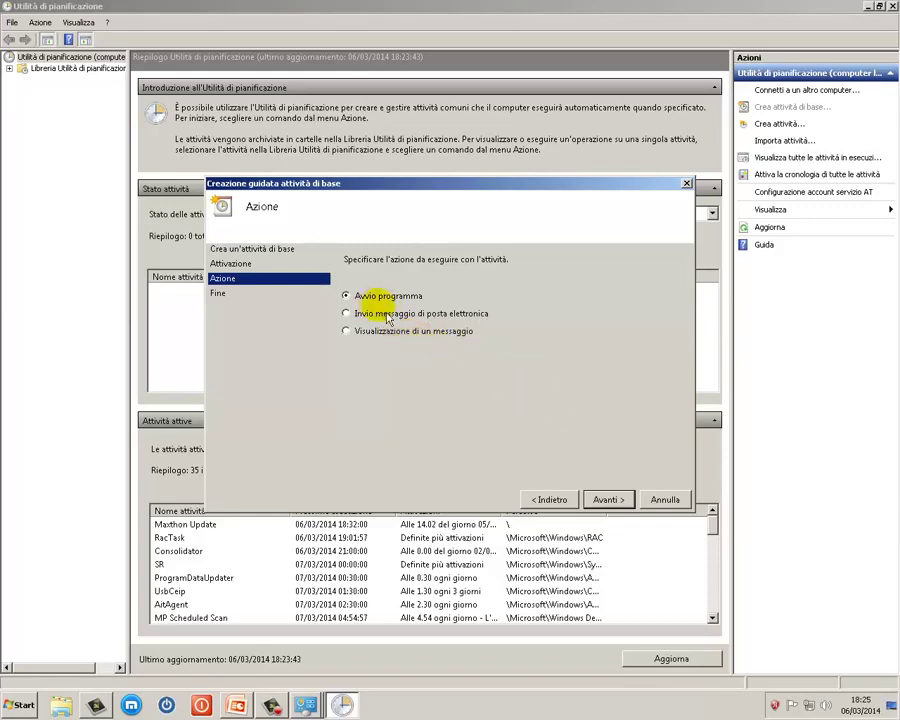
{"action": "left_click", "coordinate": [606, 499]}
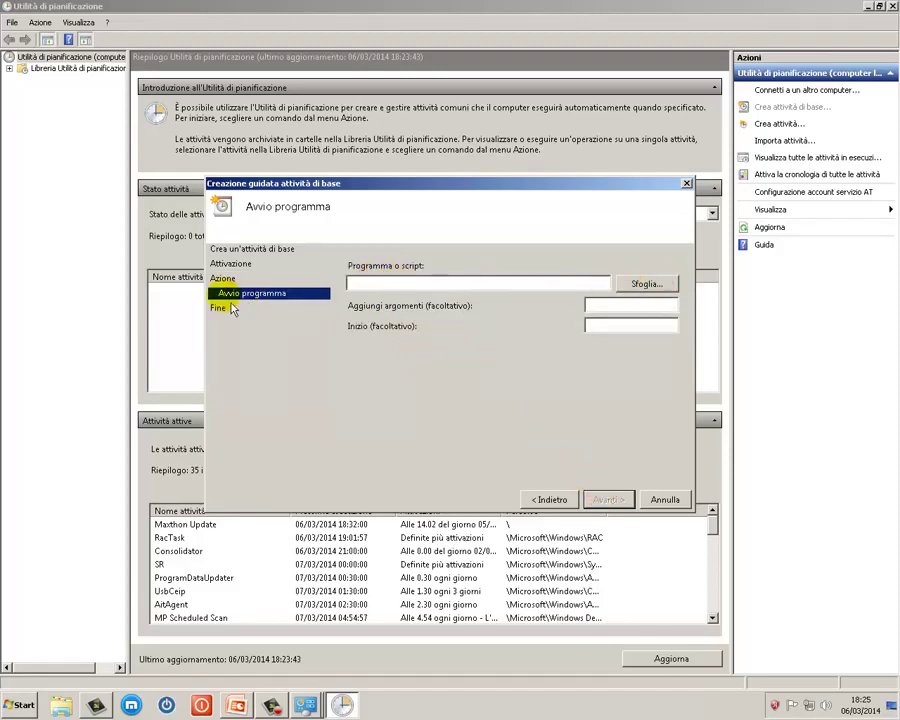
Choose Maxthon.exe from the Maxthon3\Bin folder under Programmi on drive C: as the program the task starts
{"action": "left_click", "coordinate": [646, 284]}
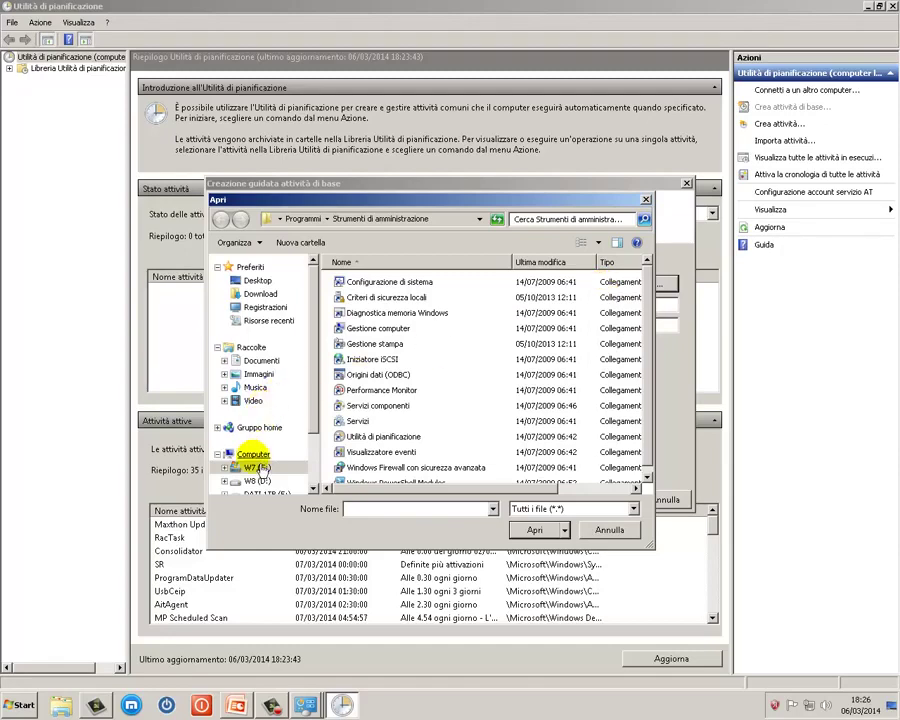
{"action": "left_click", "coordinate": [250, 468]}
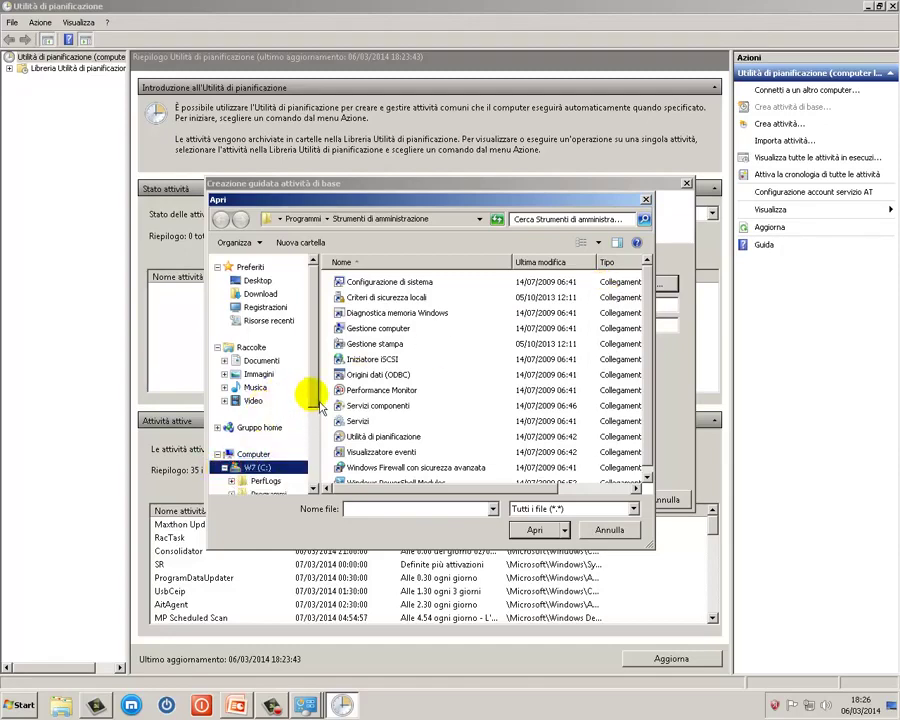
{"action": "scroll", "coordinate": [227, 450], "scroll_direction": "down", "scroll_amount": 2}
{"action": "left_click", "coordinate": [268, 435]}
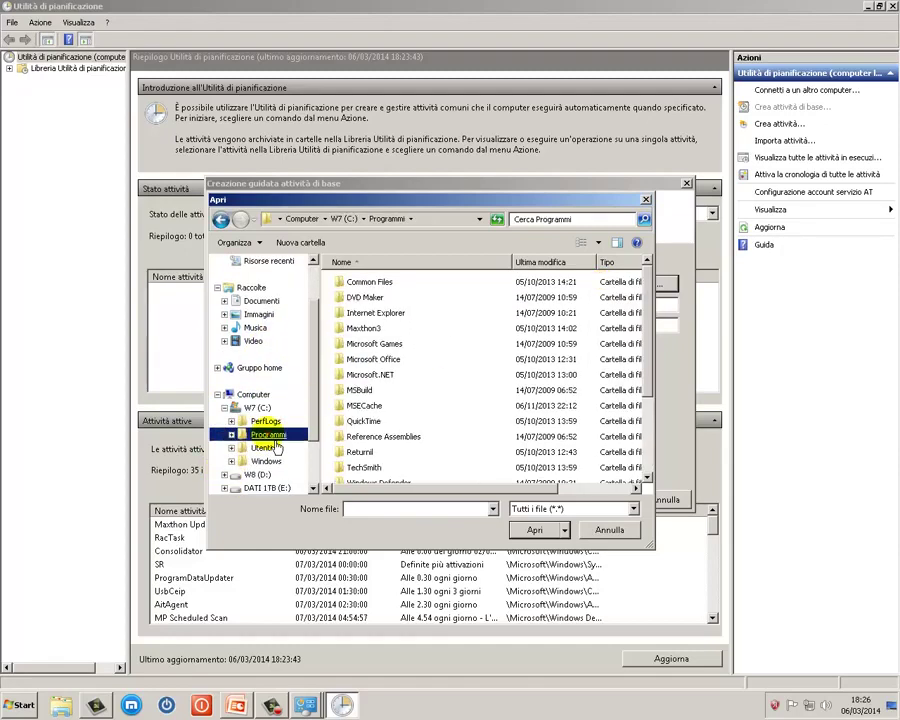
{"action": "double_click", "coordinate": [370, 336]}
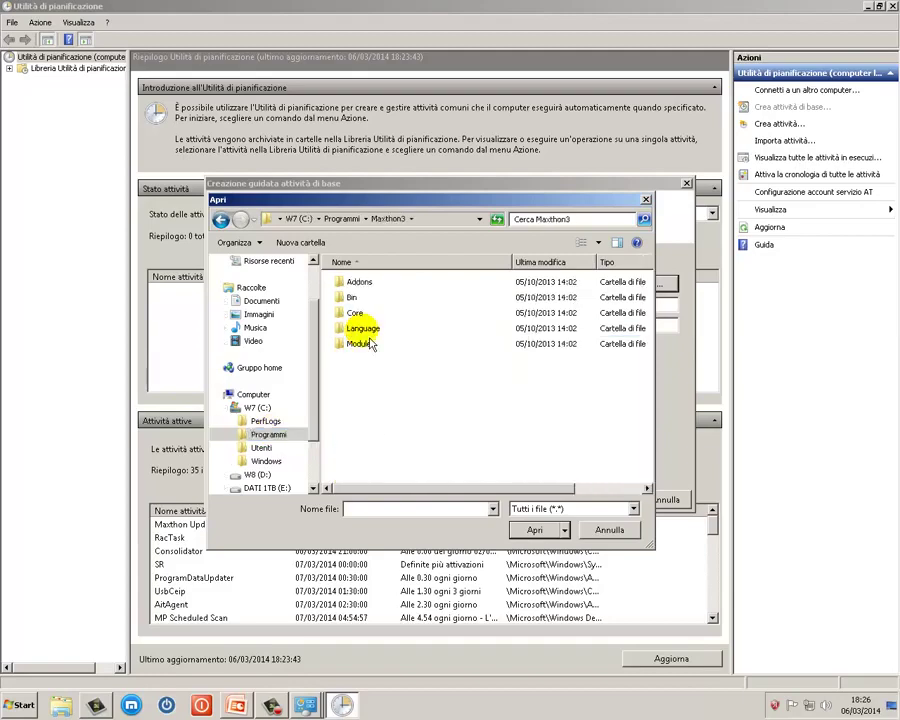
{"action": "double_click", "coordinate": [352, 297]}
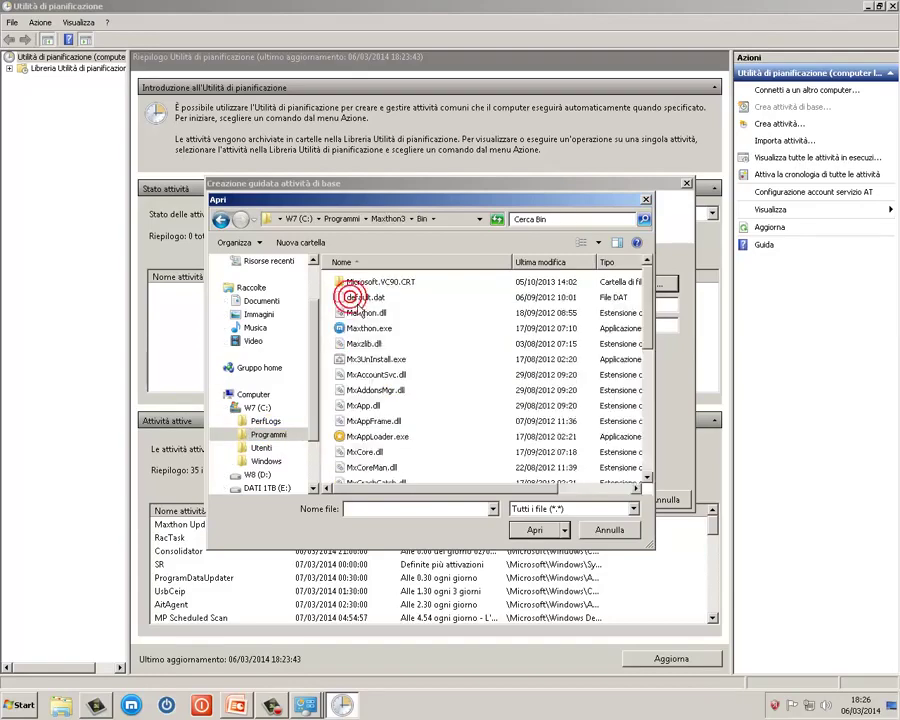
{"action": "left_click", "coordinate": [375, 329]}
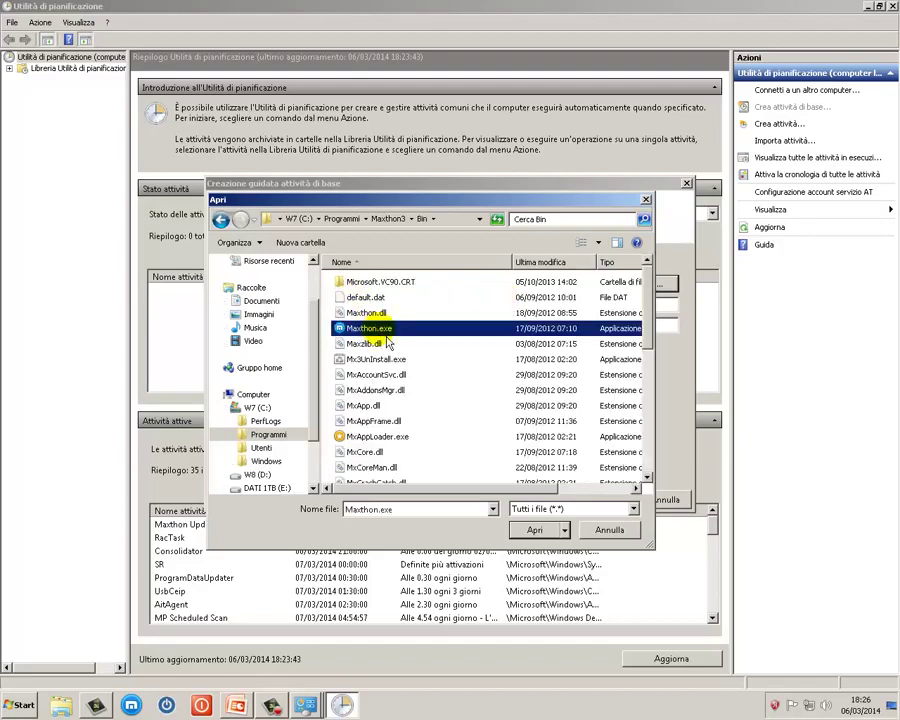
{"action": "left_click", "coordinate": [545, 530]}
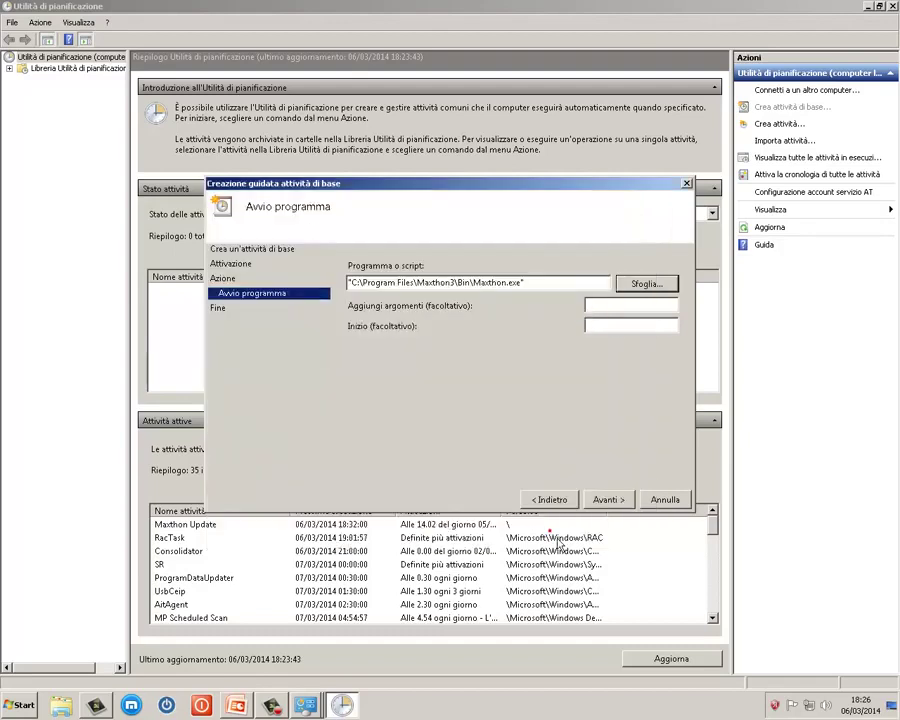
Accept the program path, proceed to the Riepilogo page and finish creating the basic task
{"action": "double_click", "coordinate": [563, 284]}
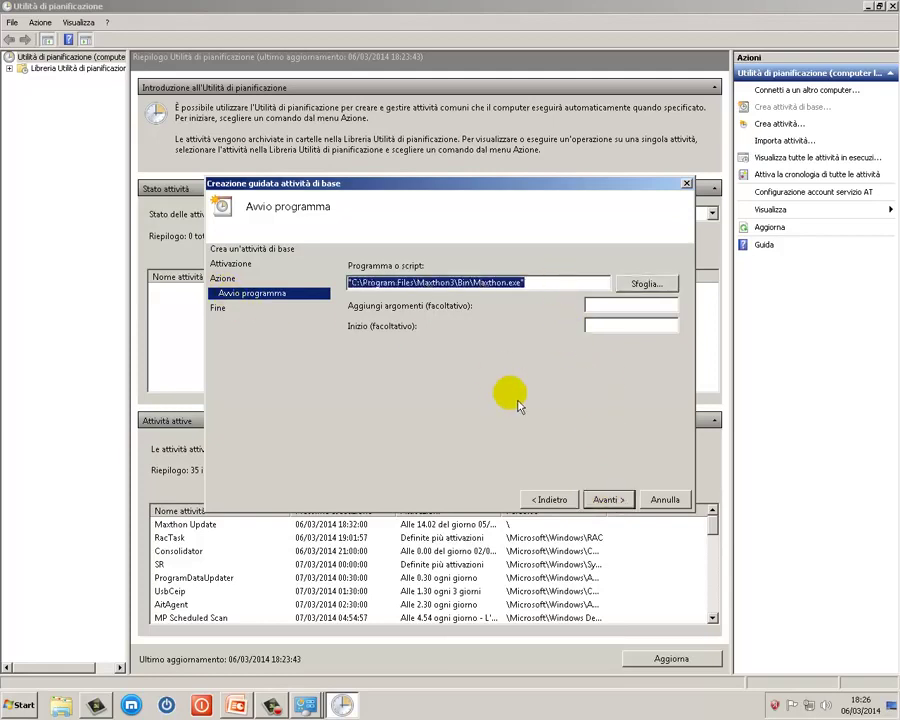
{"action": "left_click", "coordinate": [612, 502]}
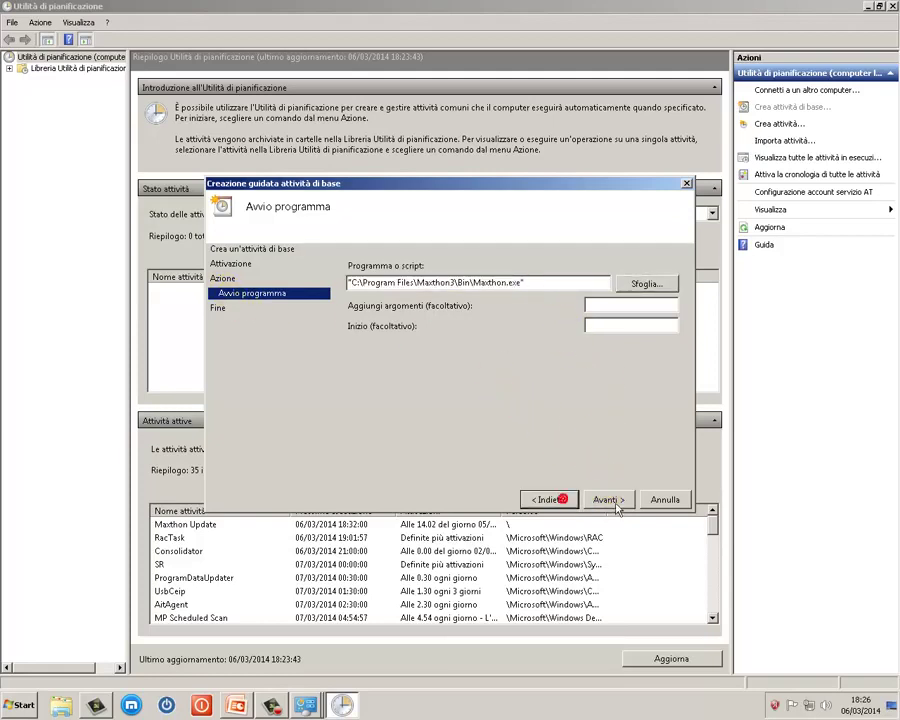
{"action": "left_click", "coordinate": [612, 502]}
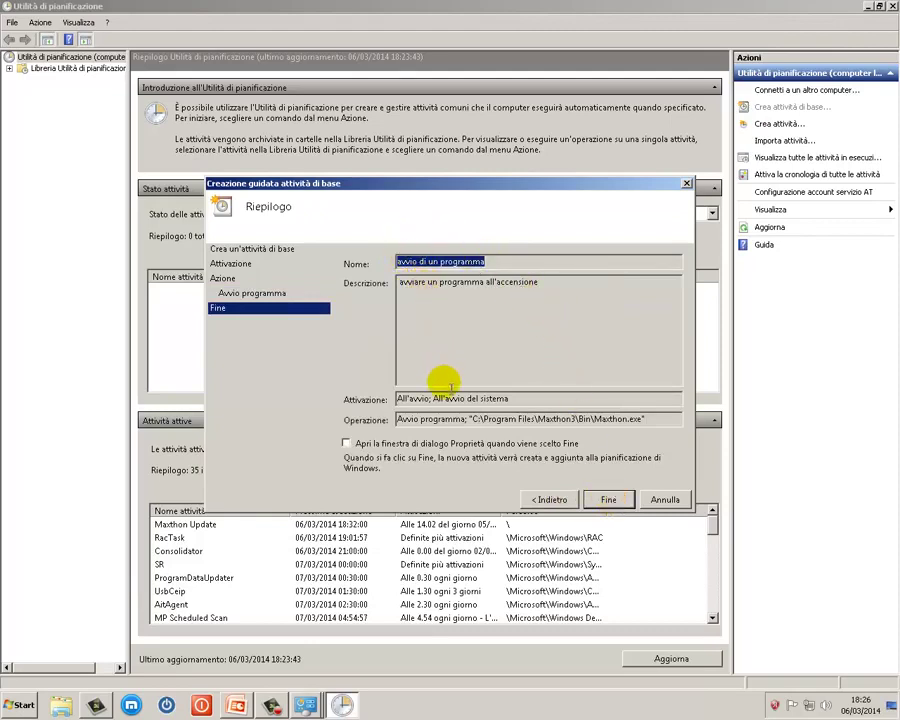
{"action": "left_click", "coordinate": [614, 507]}
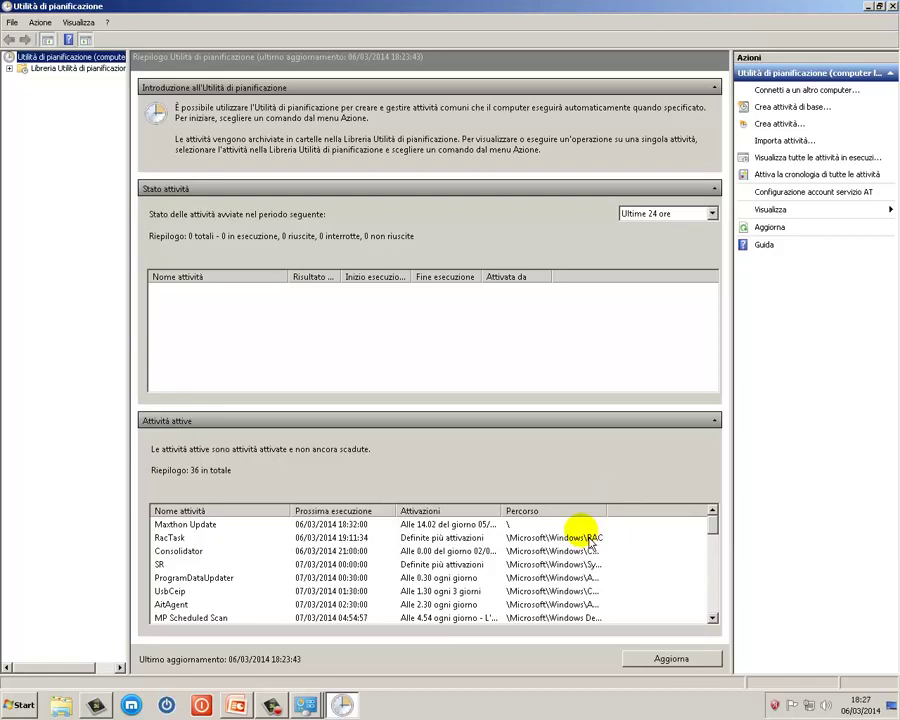
Examine the new task in Libreria Utilità di pianificazione, fitting the Nome column to its content and reviewing the Attivazione and Generale details
{"action": "left_click", "coordinate": [82, 68]}
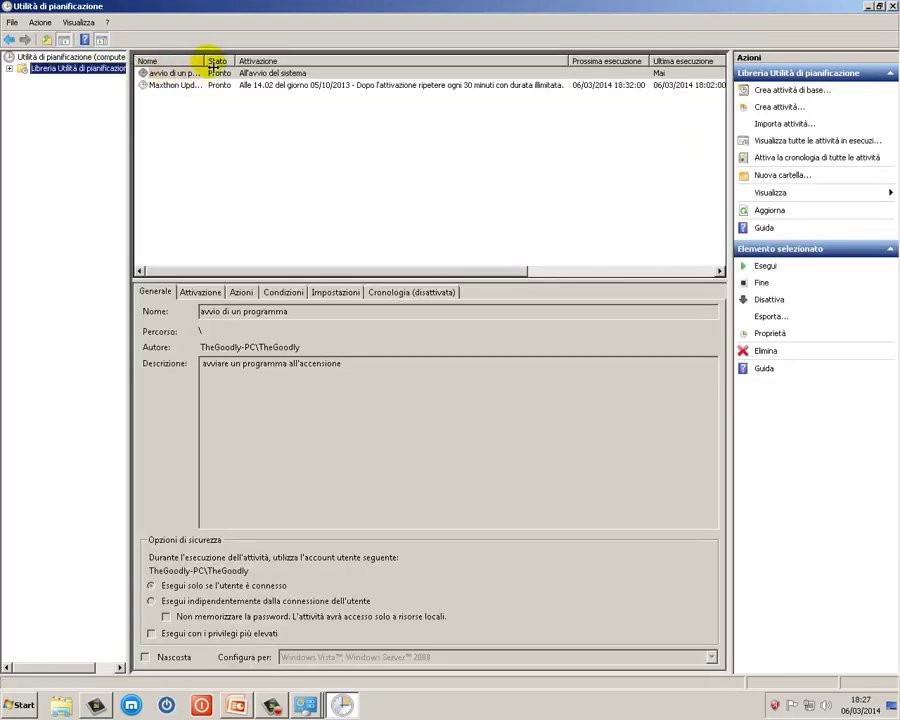
{"action": "left_click_drag", "start_coordinate": [205, 62], "coordinate": [207, 64]}
{"action": "double_click", "coordinate": [207, 64]}
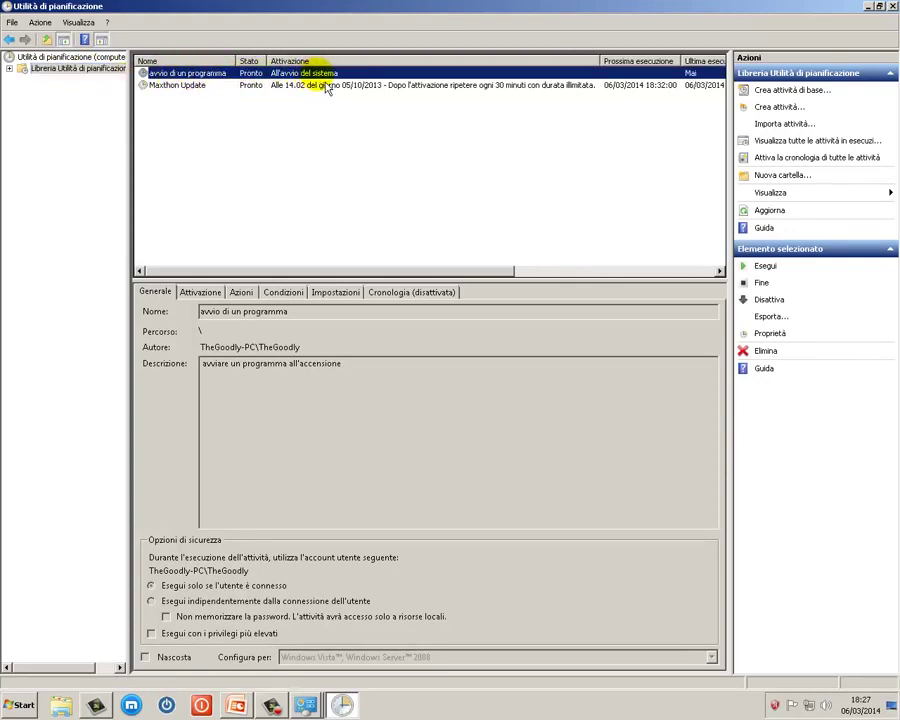
{"action": "left_click", "coordinate": [201, 294]}
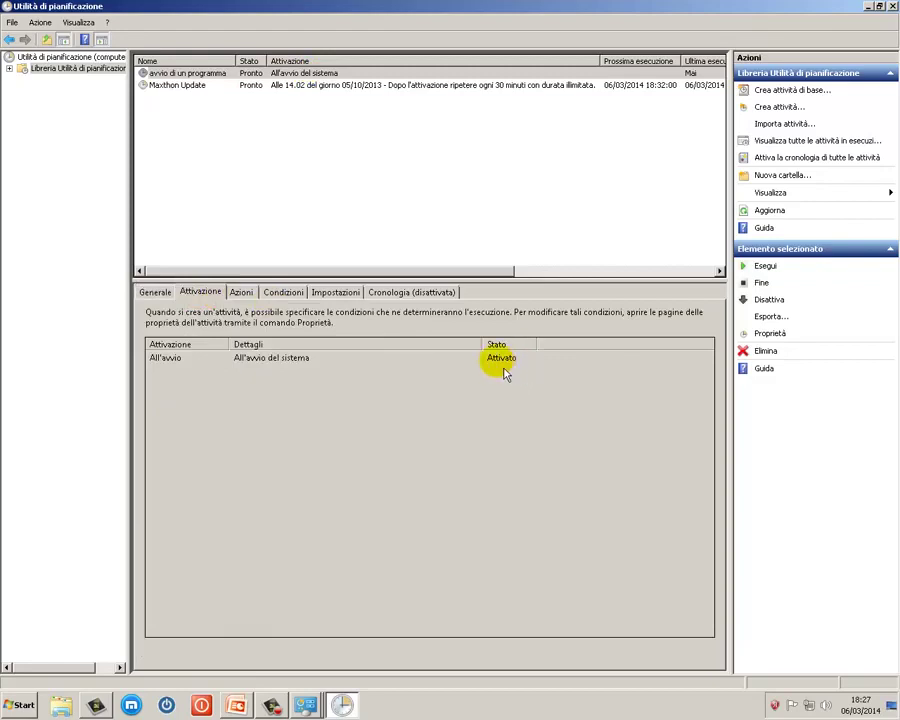
{"action": "left_click", "coordinate": [157, 292]}
{"action": "left_click_drag", "start_coordinate": [302, 318], "coordinate": [200, 312]}
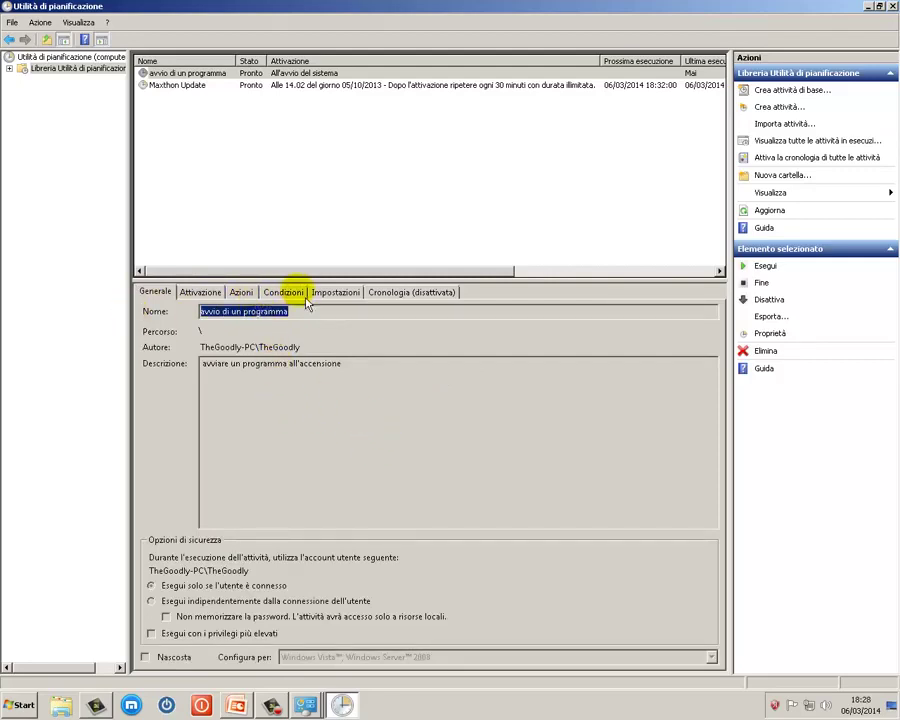
Request deletion of the "avvio di un programma" task, but decline the confirmation
{"action": "left_click", "coordinate": [765, 351]}
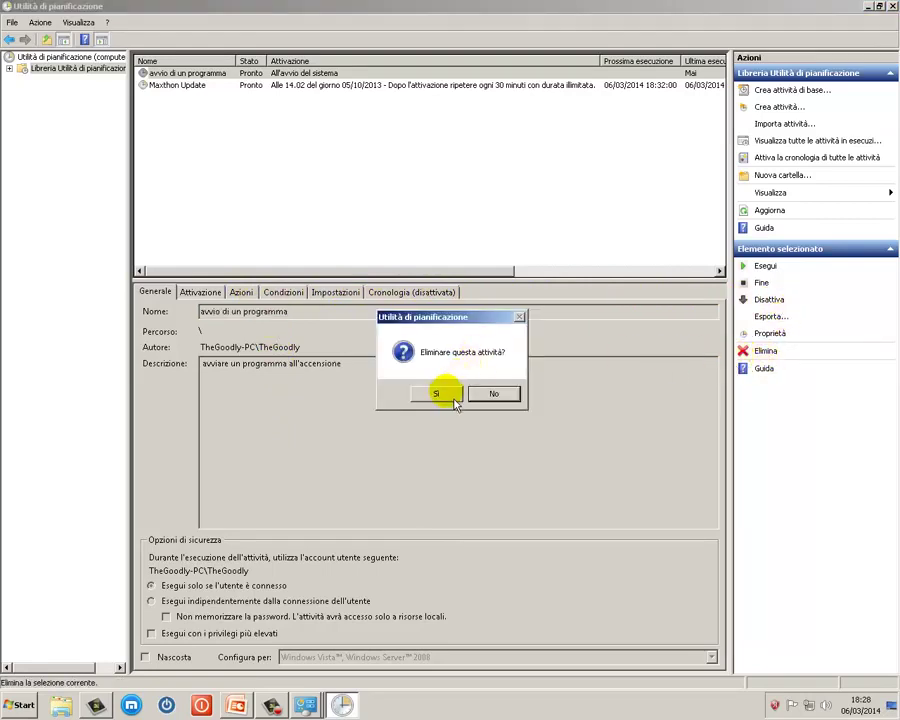
{"action": "left_click", "coordinate": [504, 394]}
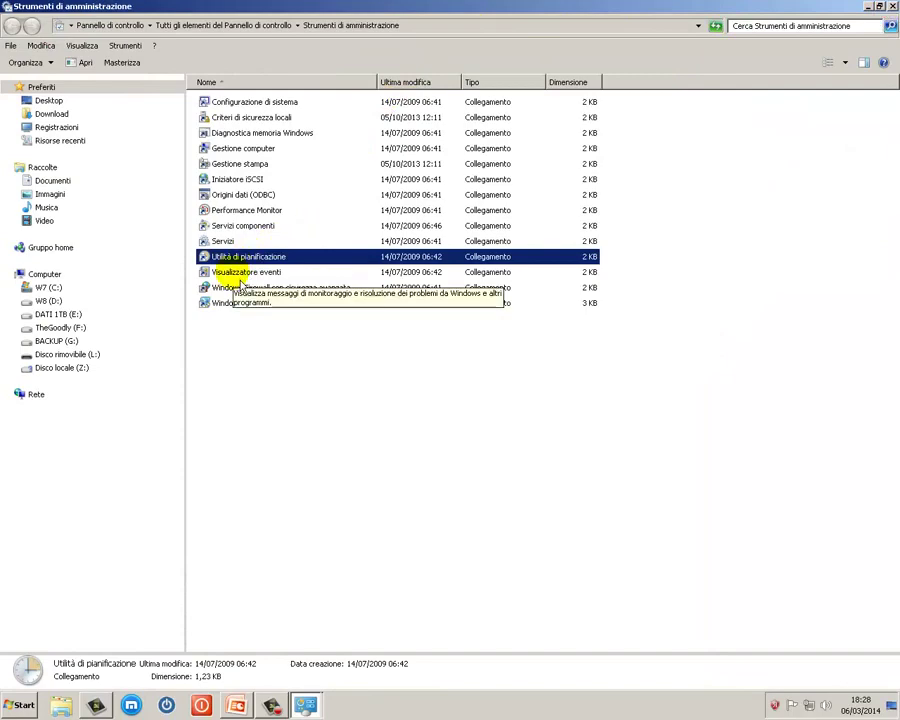
Open Visualizzatore eventi from Strumenti di amministrazione and expand the Registri di Windows node
{"action": "left_click", "coordinate": [238, 274]}
{"action": "double_click", "coordinate": [236, 275]}
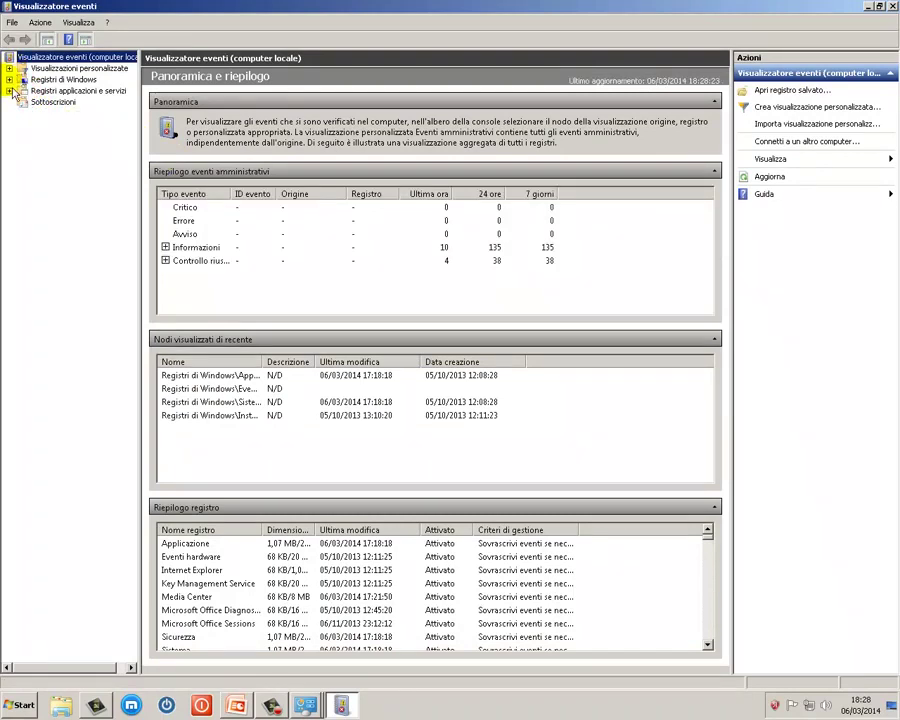
{"action": "left_click", "coordinate": [9, 79]}
{"action": "left_click", "coordinate": [15, 92]}
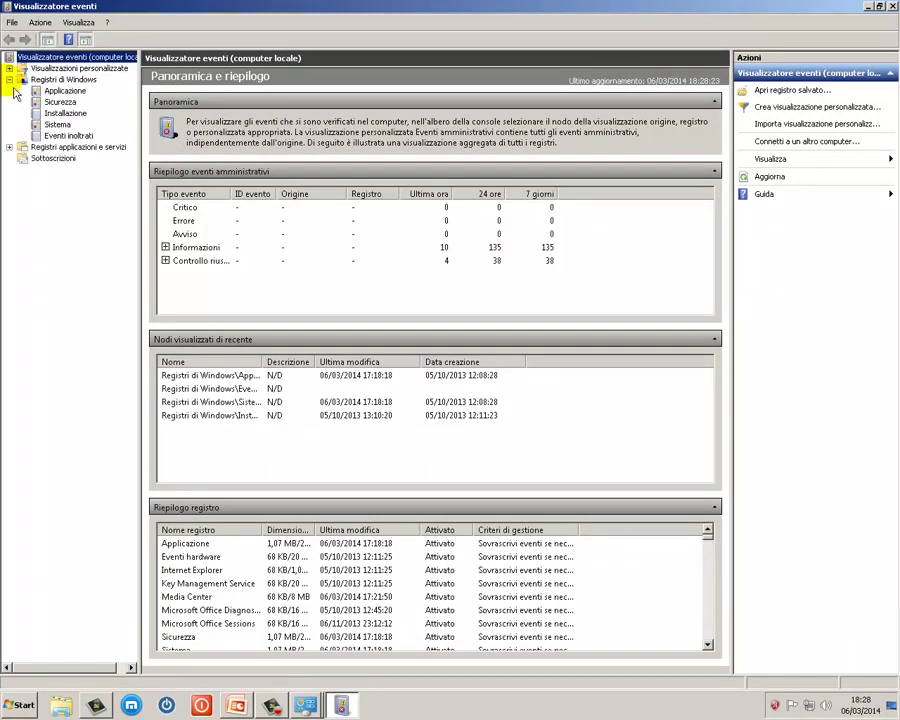
View the Applicazione, Sicurezza and Installazione logs under Registri di Windows
{"action": "left_click", "coordinate": [64, 91]}
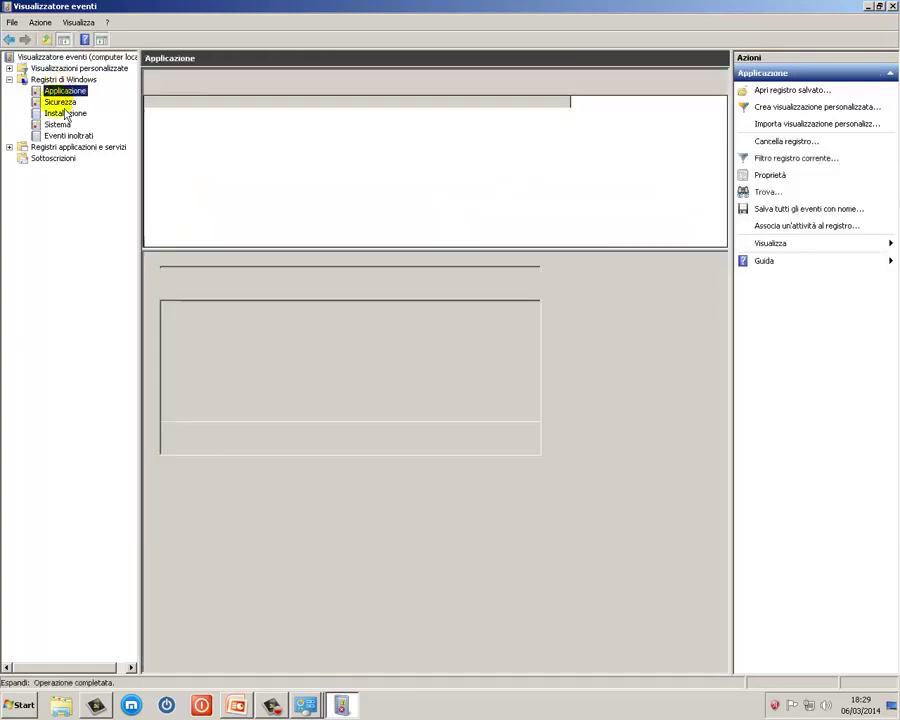
{"action": "left_click", "coordinate": [58, 102]}
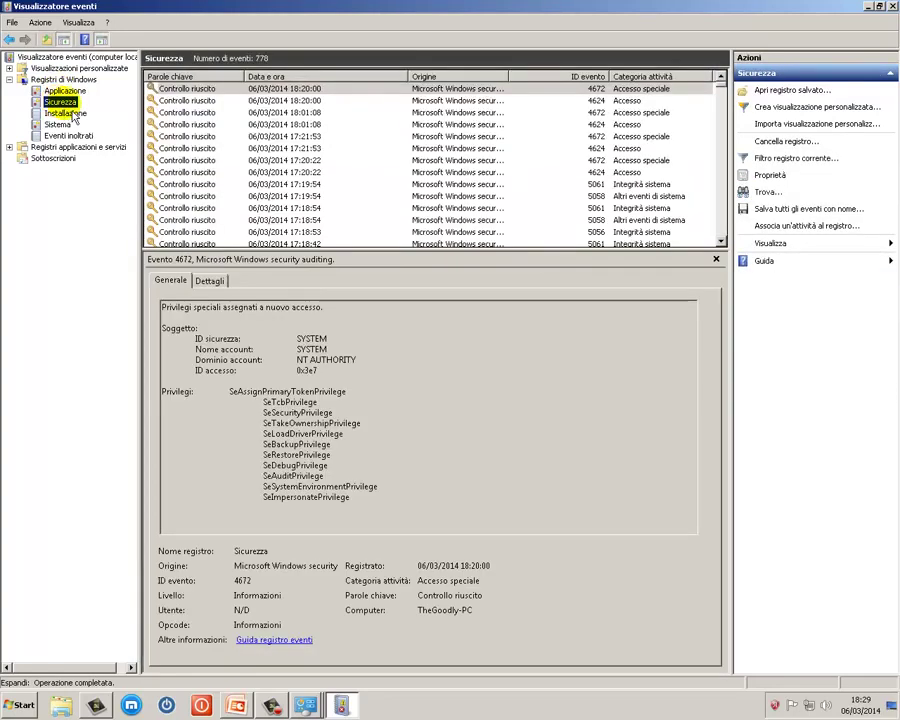
{"action": "left_click", "coordinate": [64, 113]}
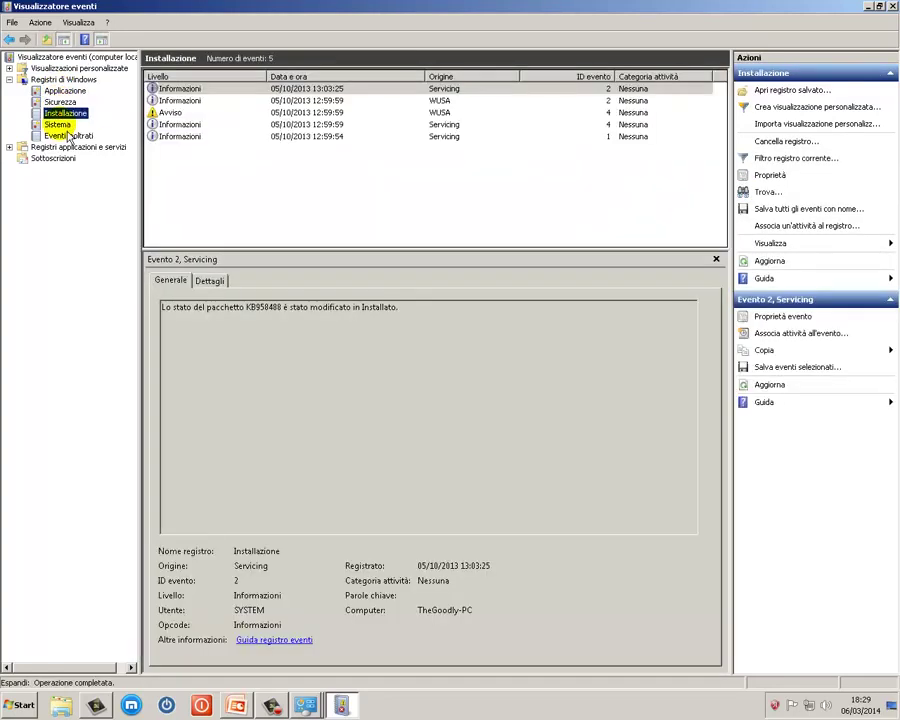
Inspect the newest events in the Installazione log and read the full description of the WUSA Avviso event
{"action": "left_click", "coordinate": [178, 100]}
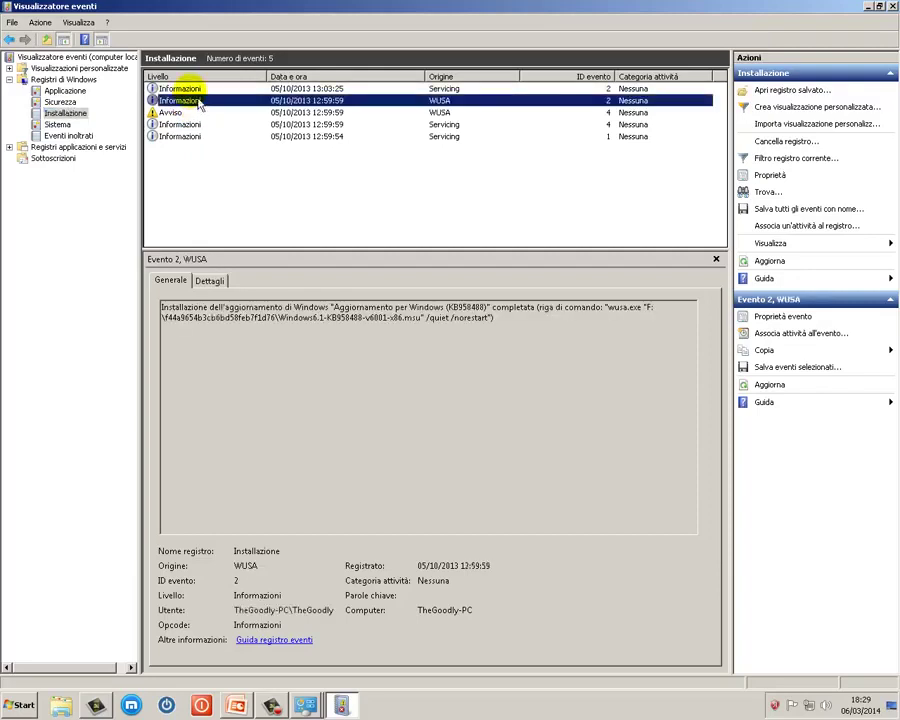
{"action": "left_click", "coordinate": [190, 89]}
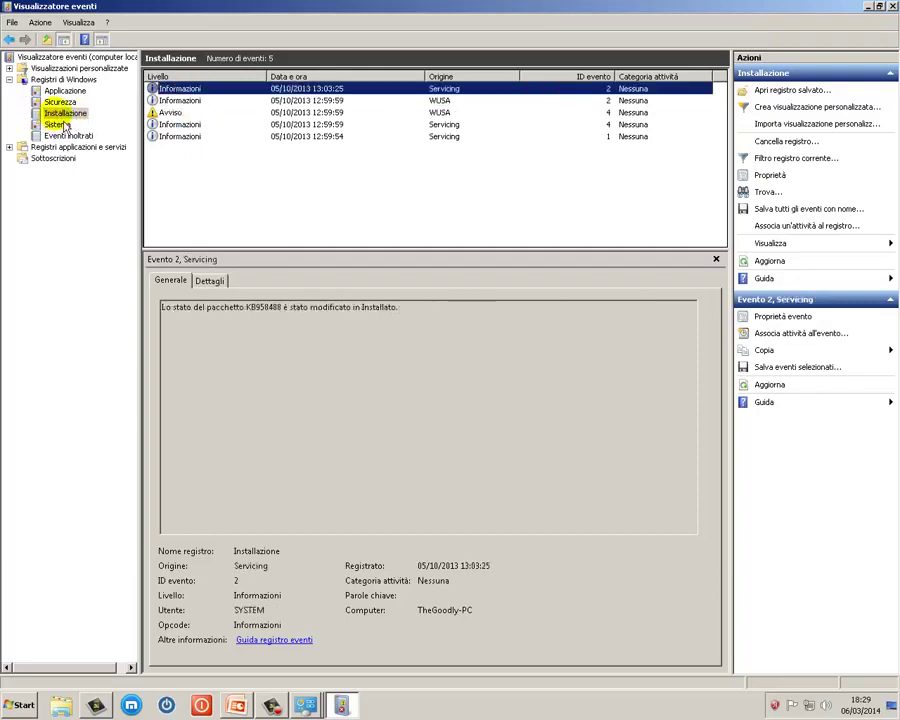
{"action": "left_click", "coordinate": [175, 112]}
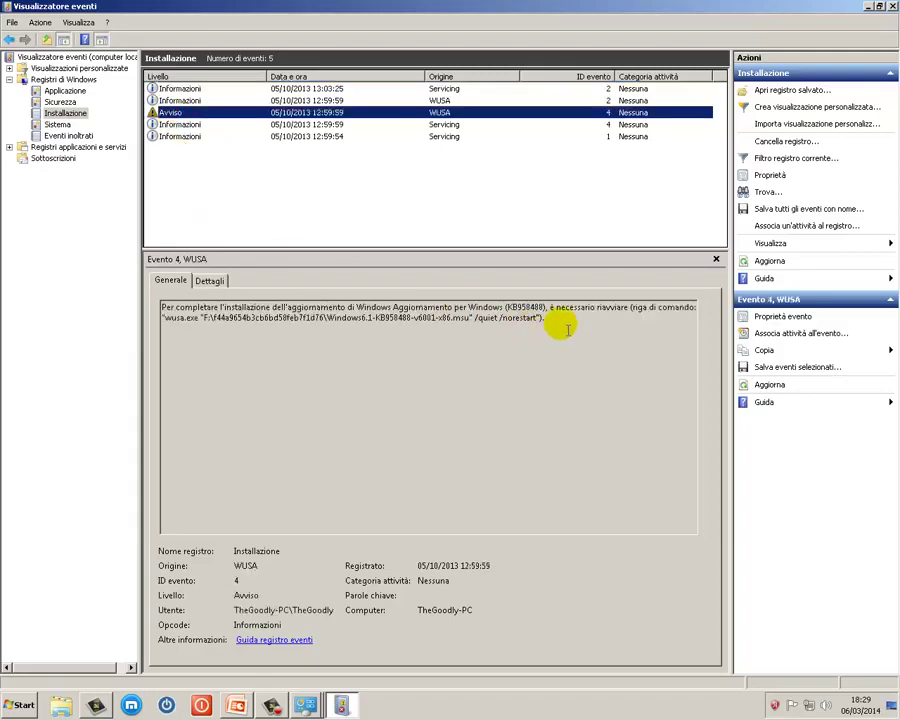
{"action": "left_click_drag", "start_coordinate": [561, 323], "coordinate": [163, 307]}
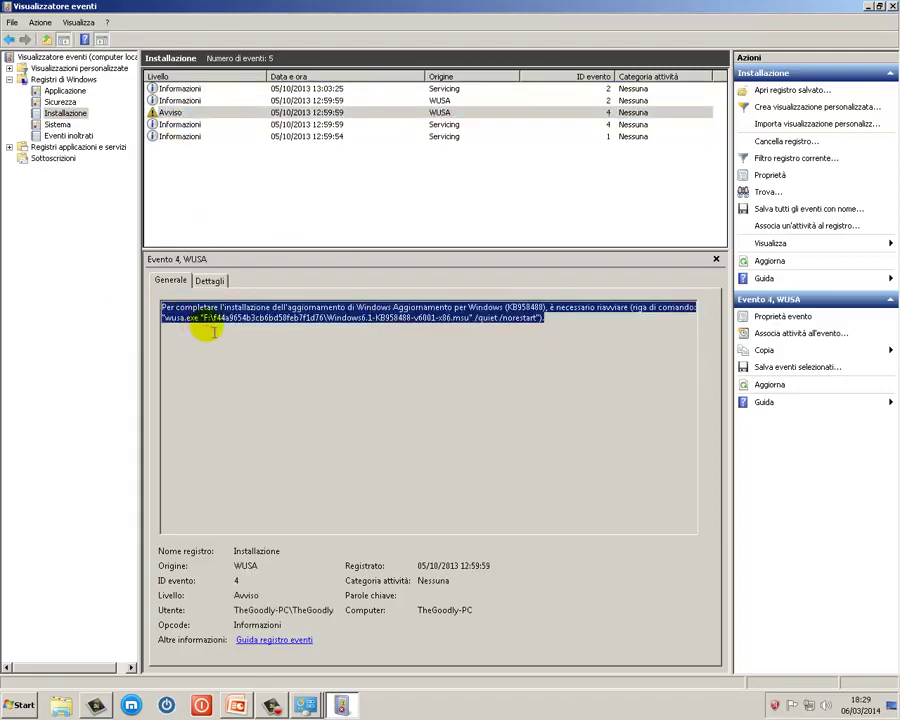